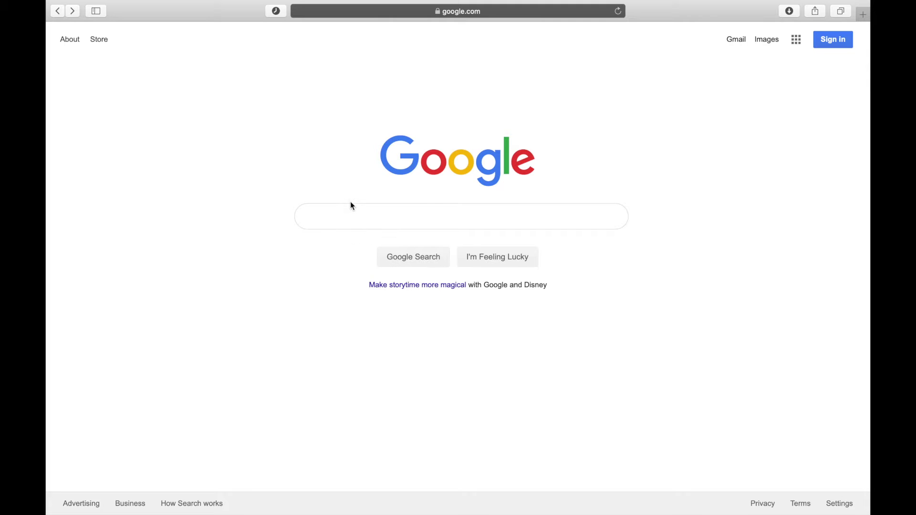
Search the web for qgis, open the official QGIS project site and view the installers on its download page.
click(355, 213)
text(qgis)
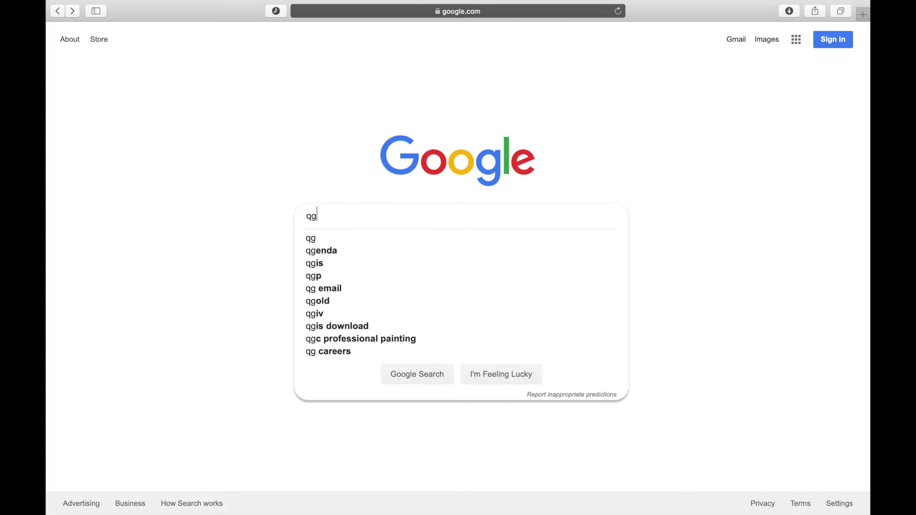
key(Return)
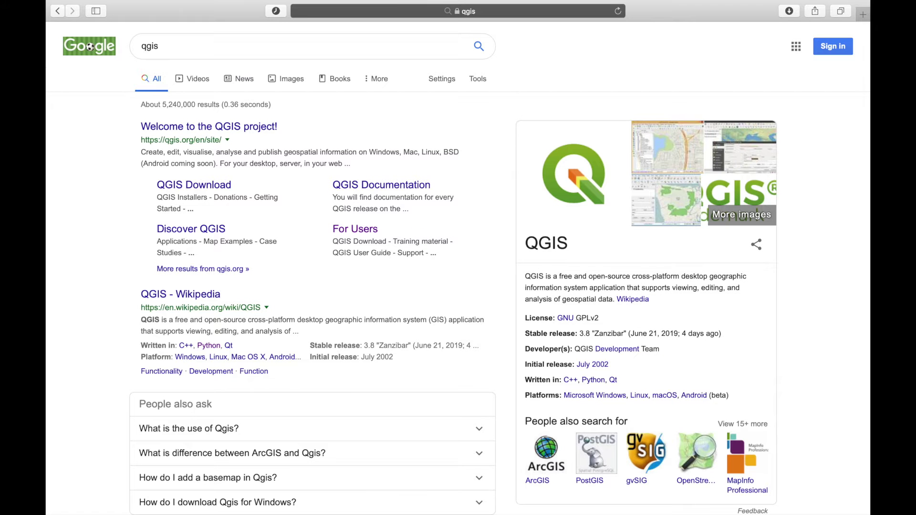
click(221, 130)
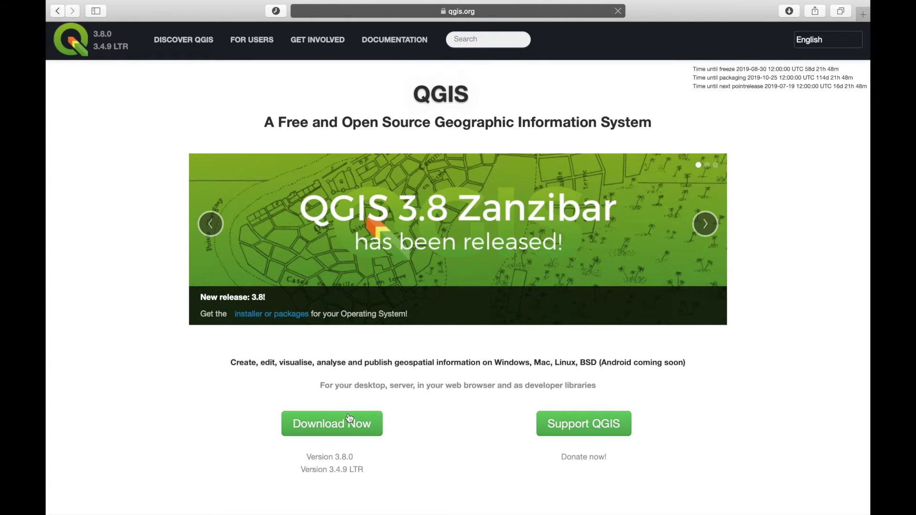
click(348, 434)
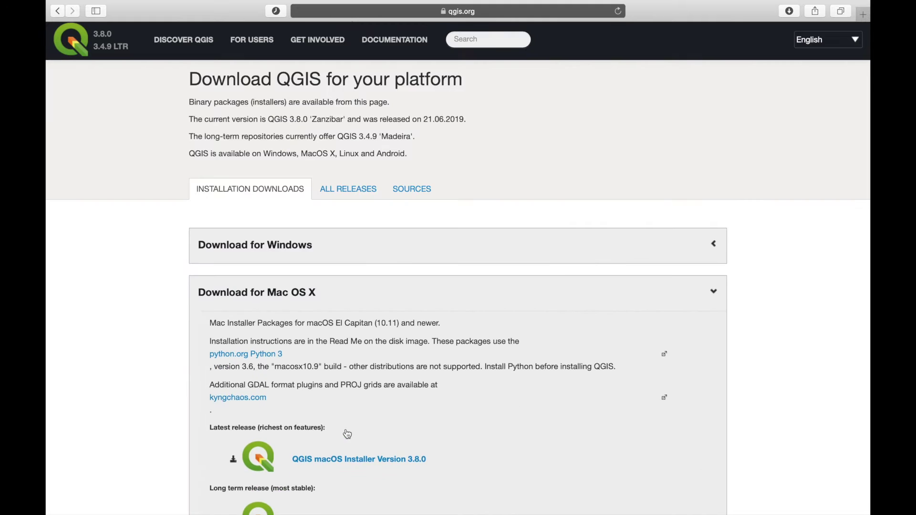
scroll(348, 434, down, 3)
scroll(347, 434, down, 2)
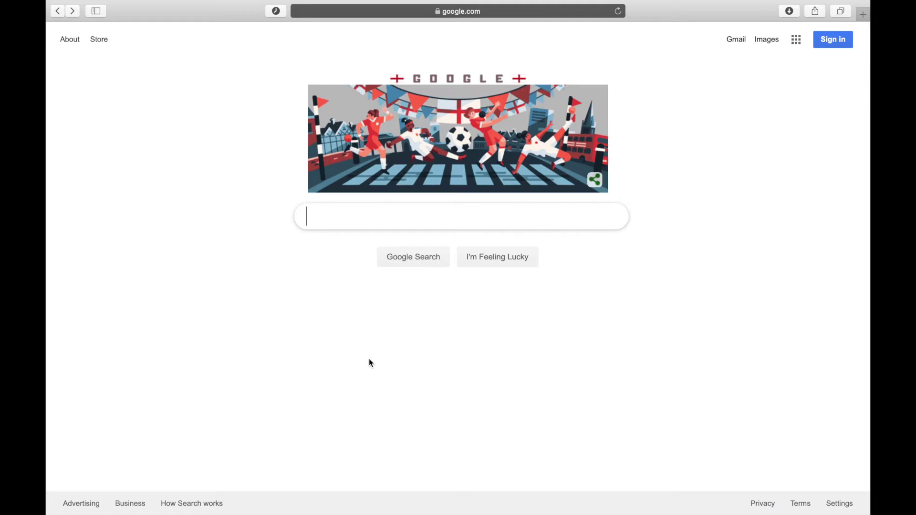
Search for "pennsylvania county shapefile" and download the PA Counties shapefile from its ArcGIS page.
text(penns)
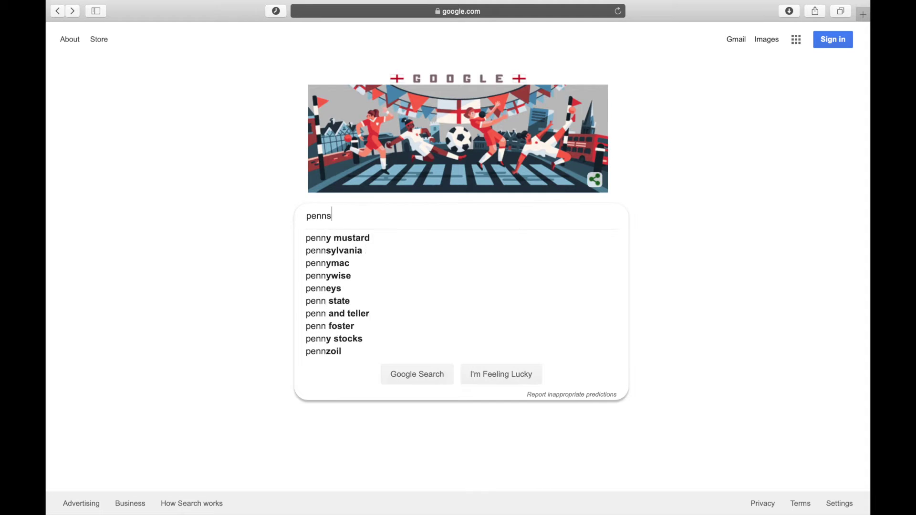
text(ylvania county shapefile)
key(Return)
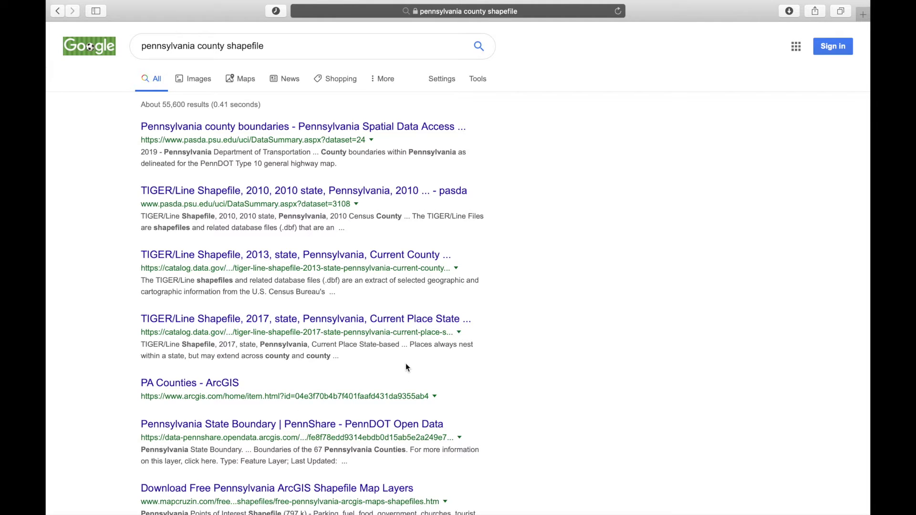
click(184, 383)
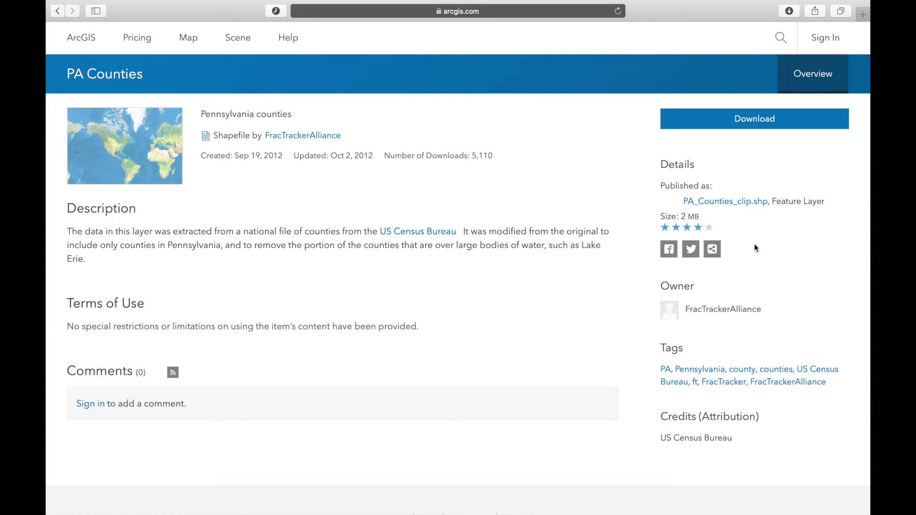
click(764, 128)
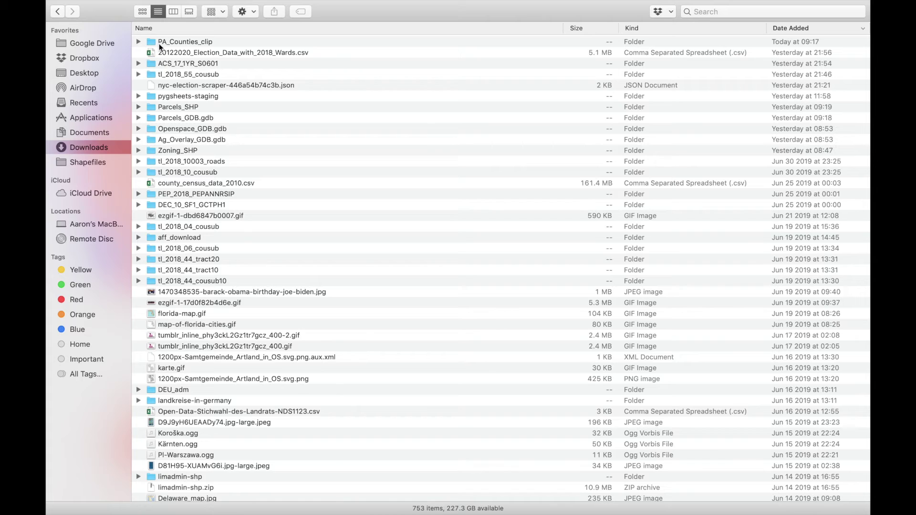
Open the PA_Counties_clip folder in Downloads and examine the shapefile's component files: .shp, .dbf, .shx and .sbn.
double_click(210, 43)
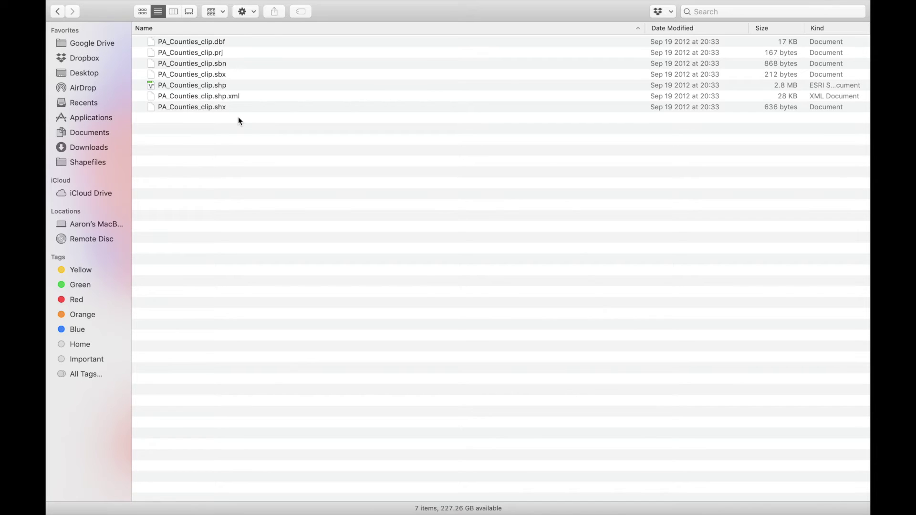
click(162, 86)
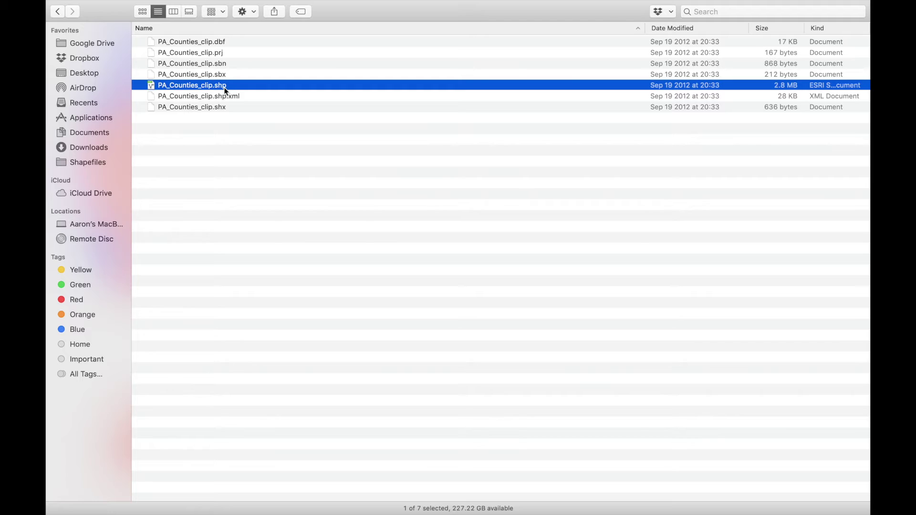
click(176, 41)
click(196, 109)
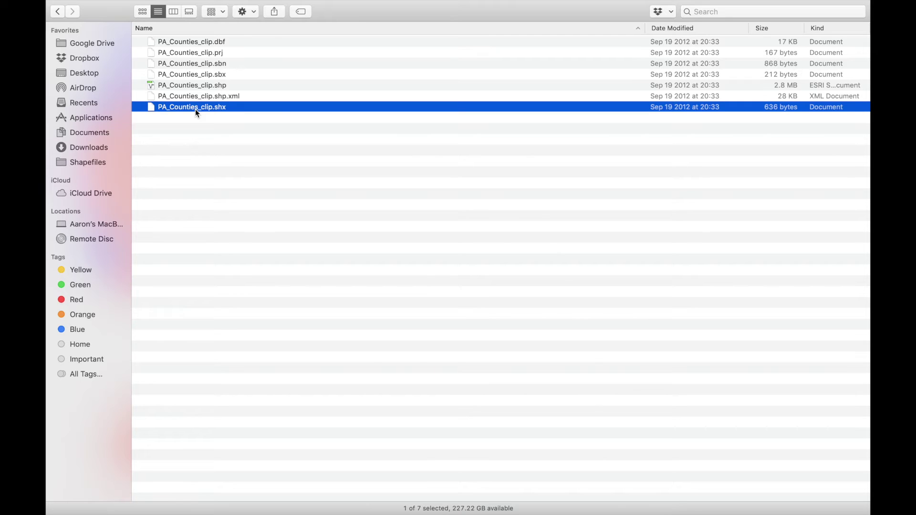
click(224, 60)
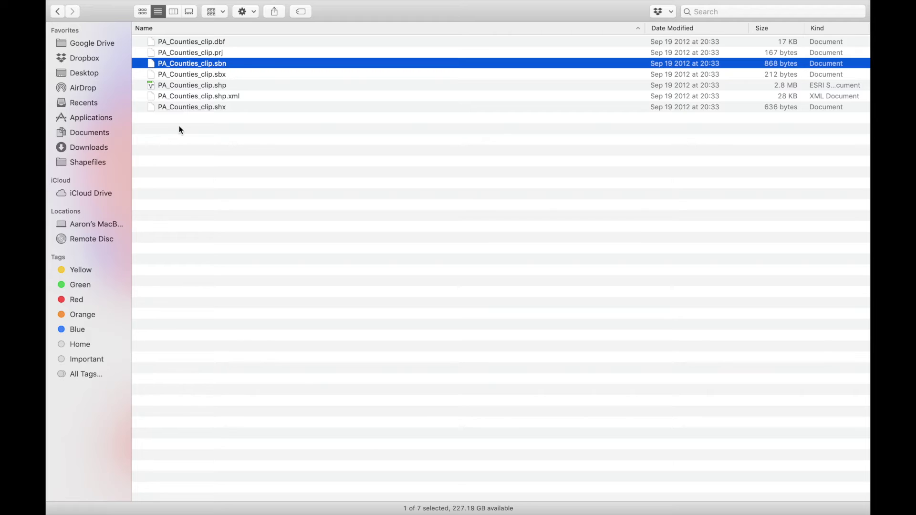
click(219, 42)
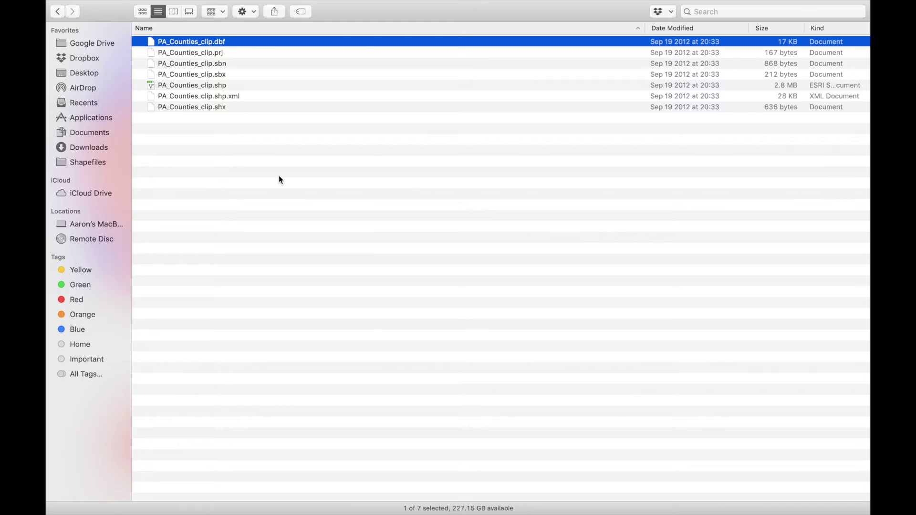
Open PA_Counties_clip.dbf with Microsoft Excel, enabling all applications as choices for opening the file.
right_click(217, 40)
mouse_move(270, 55)
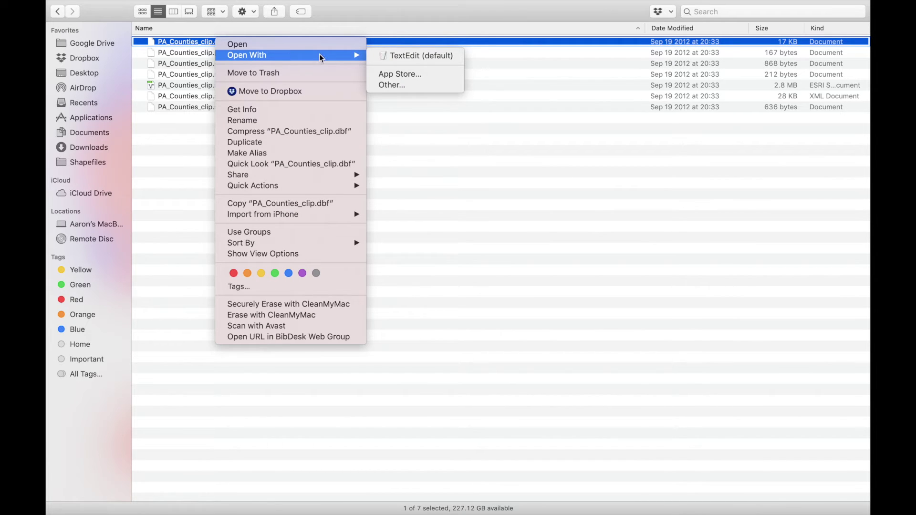
click(405, 85)
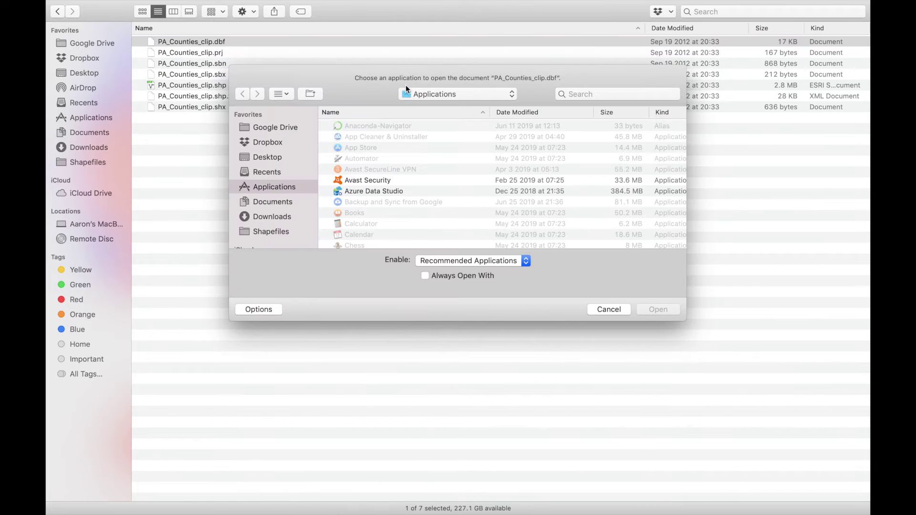
click(448, 258)
click(460, 272)
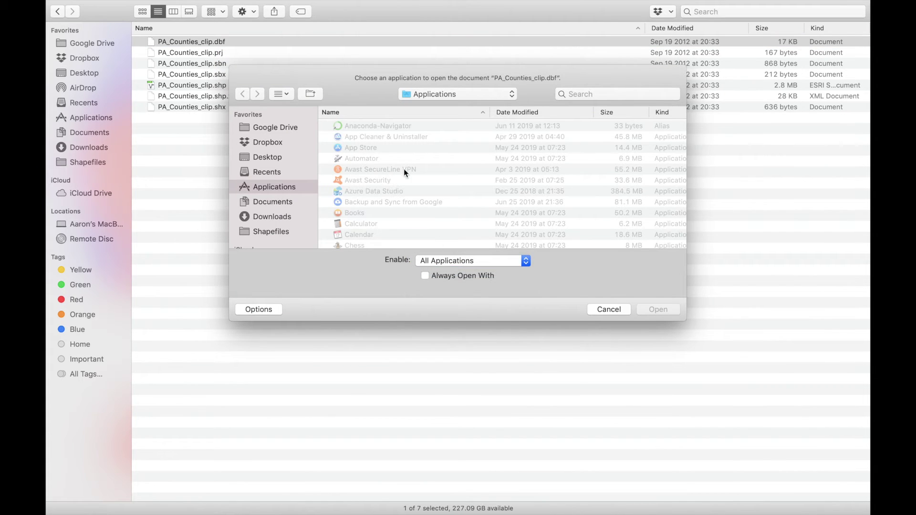
scroll(403, 202, down, 10)
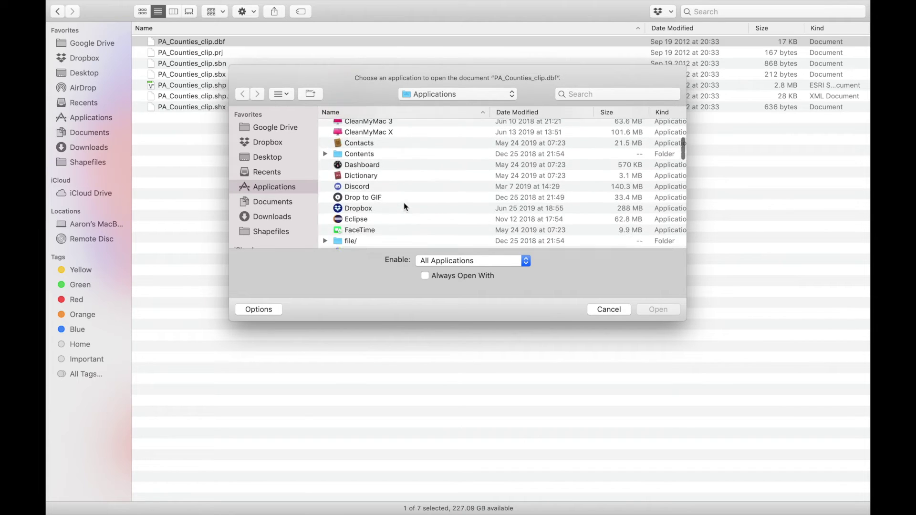
scroll(404, 202, down, 10)
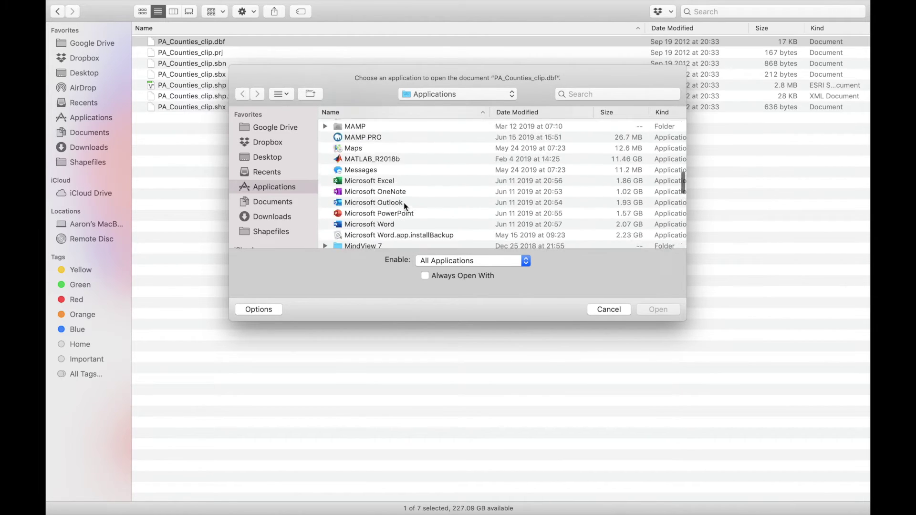
double_click(390, 157)
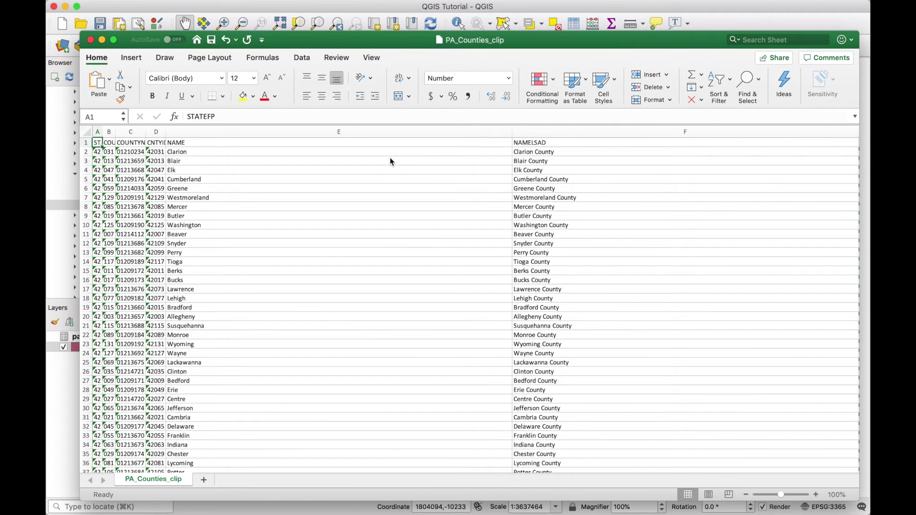
Enlarge the PA_Counties_clip workbook window and autofit the widths of columns A to E.
drag(336, 37, 301, 6)
double_click(301, 6)
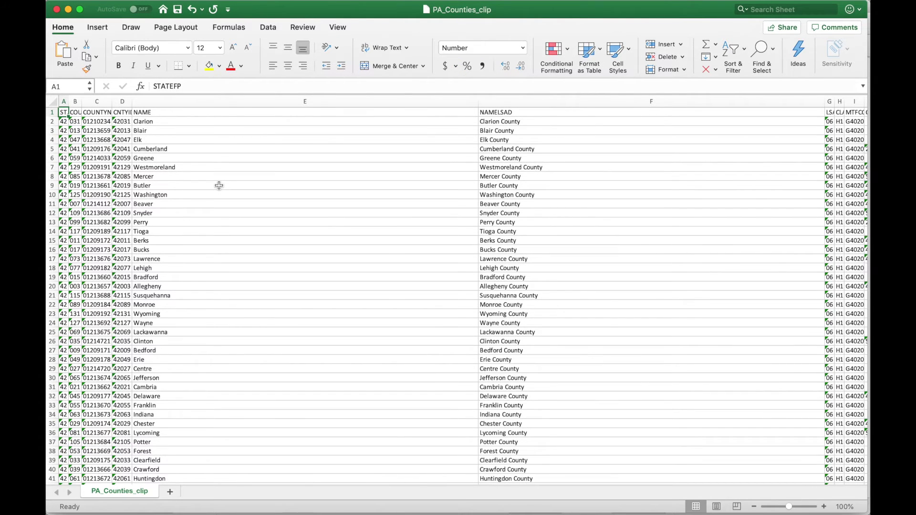
drag(64, 112, 566, 266)
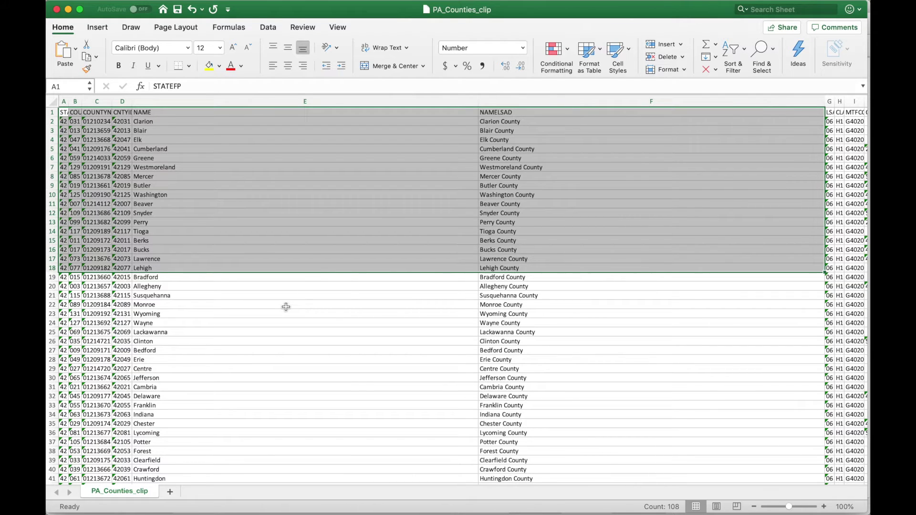
click(228, 144)
drag(65, 101, 232, 101)
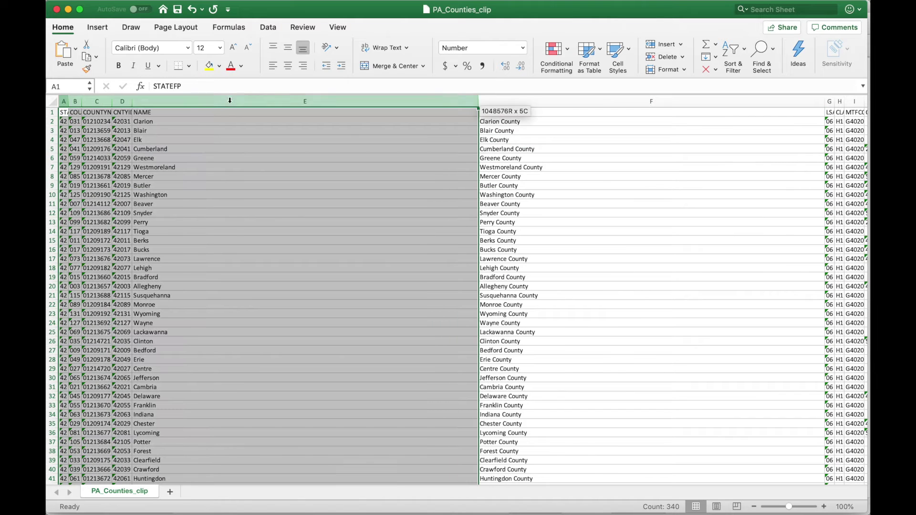
double_click(132, 101)
click(403, 226)
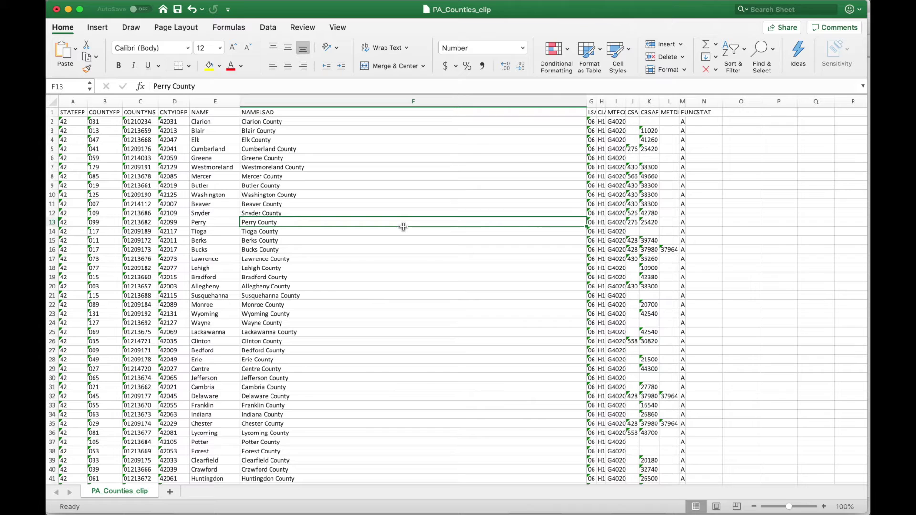
Examine the county table's header fields from STATEFP through NAMELSAD.
click(298, 168)
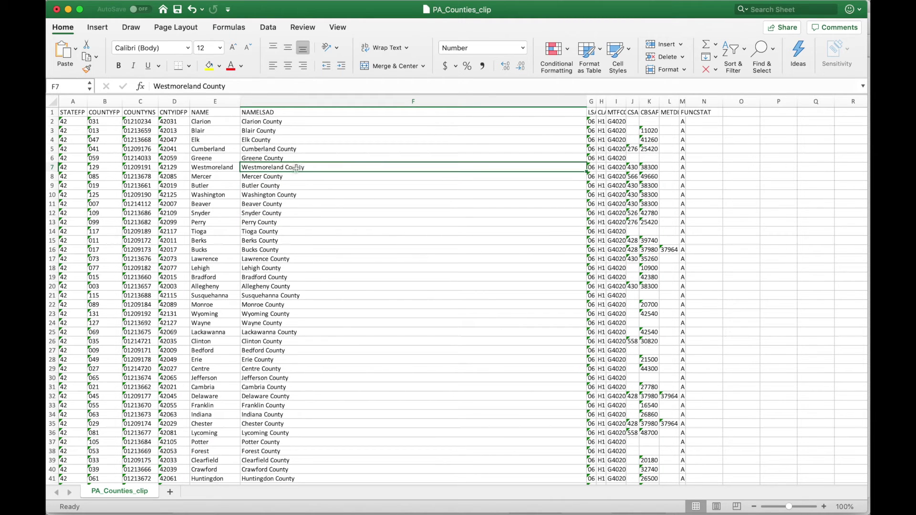
click(72, 114)
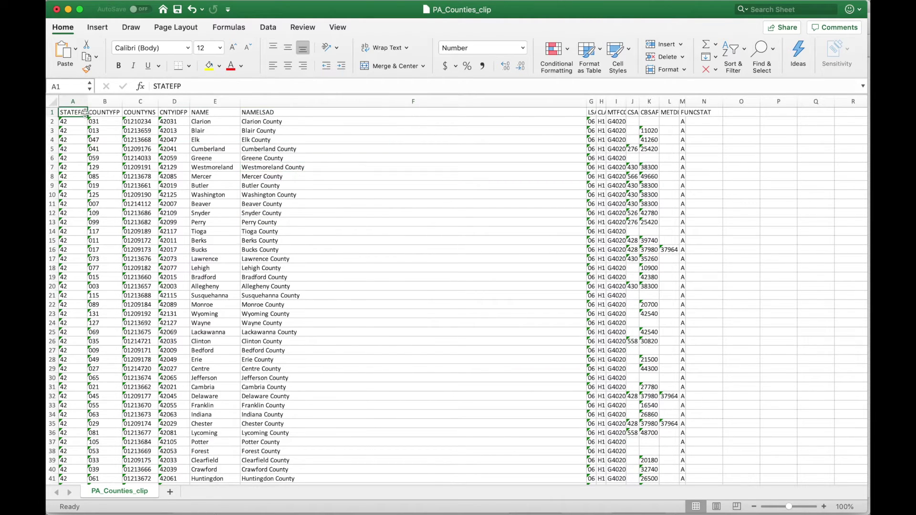
click(110, 115)
click(141, 112)
click(181, 113)
key(Right)
key(Right)
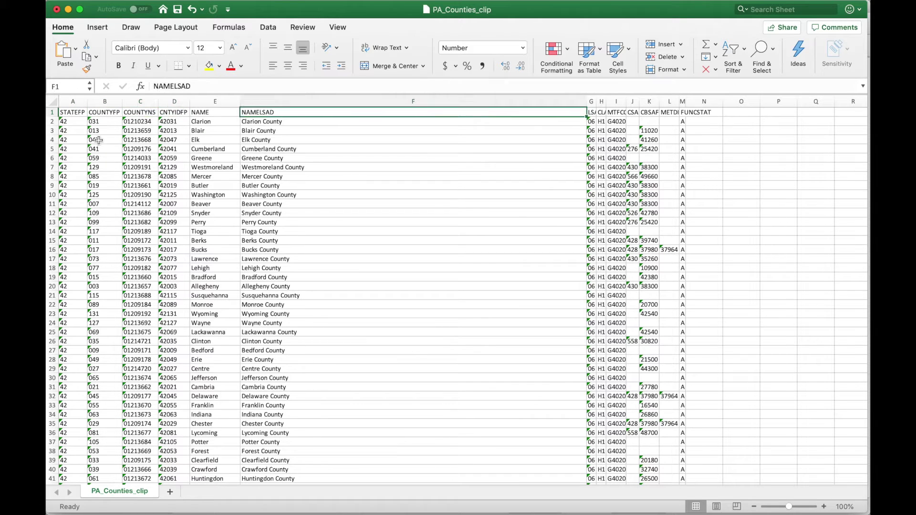
Examine how the STATEFP and COUNTYFP codes relate to the CNTYIDFP values for each county.
drag(176, 113, 180, 387)
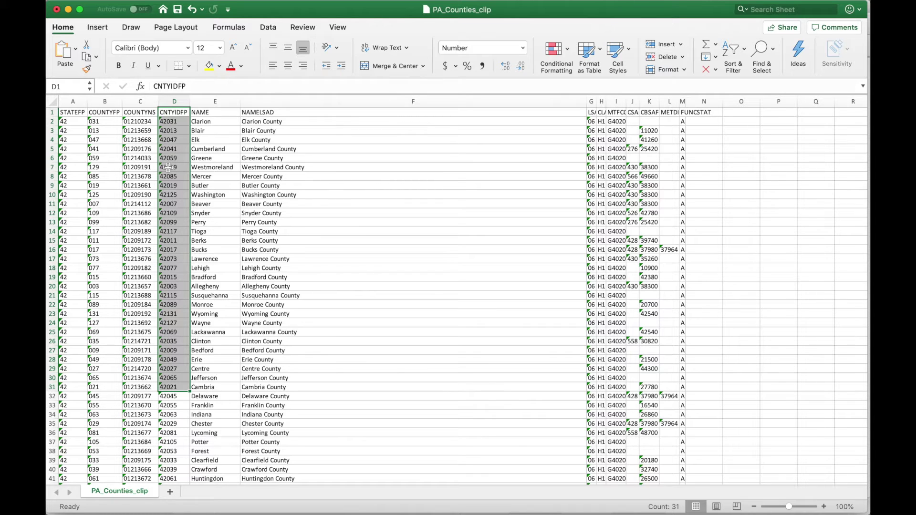
drag(72, 122, 75, 276)
click(74, 168)
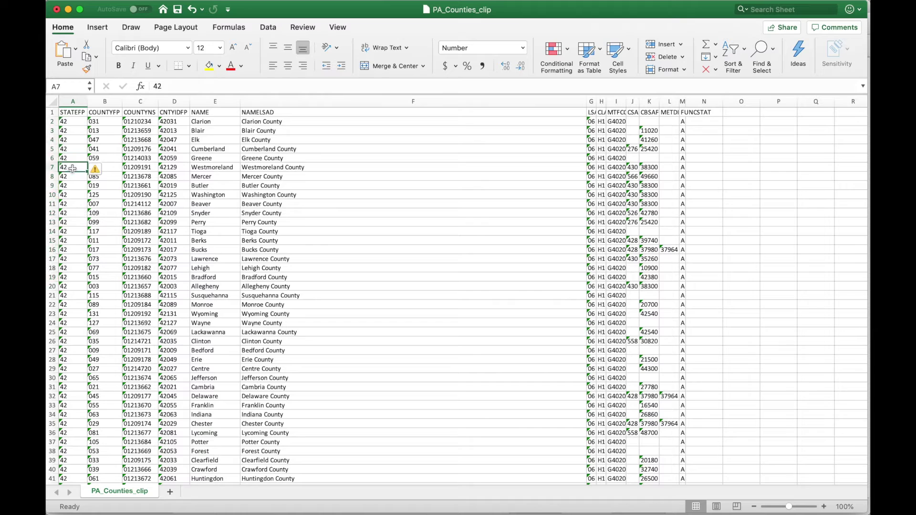
click(206, 122)
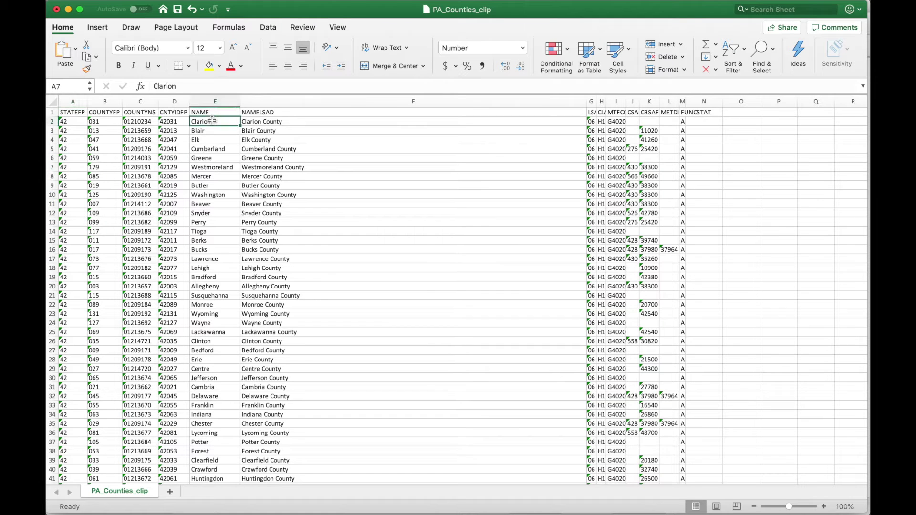
click(98, 121)
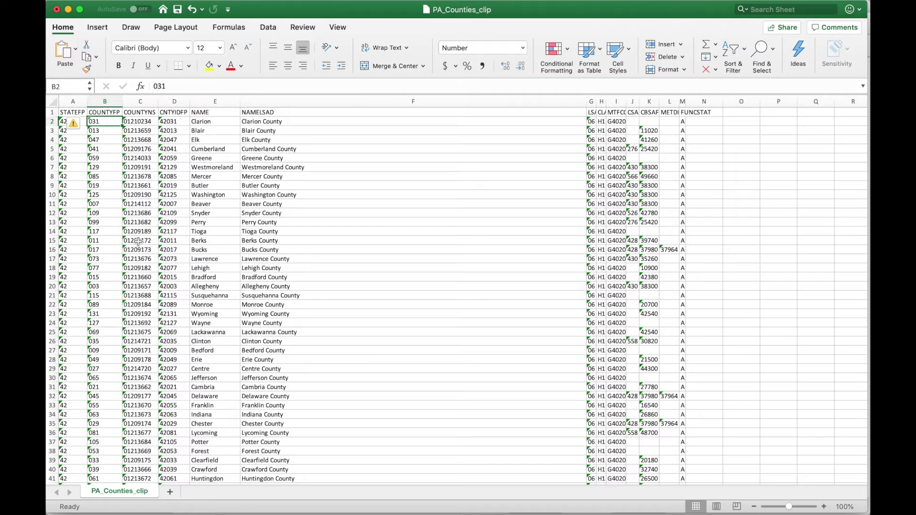
click(175, 120)
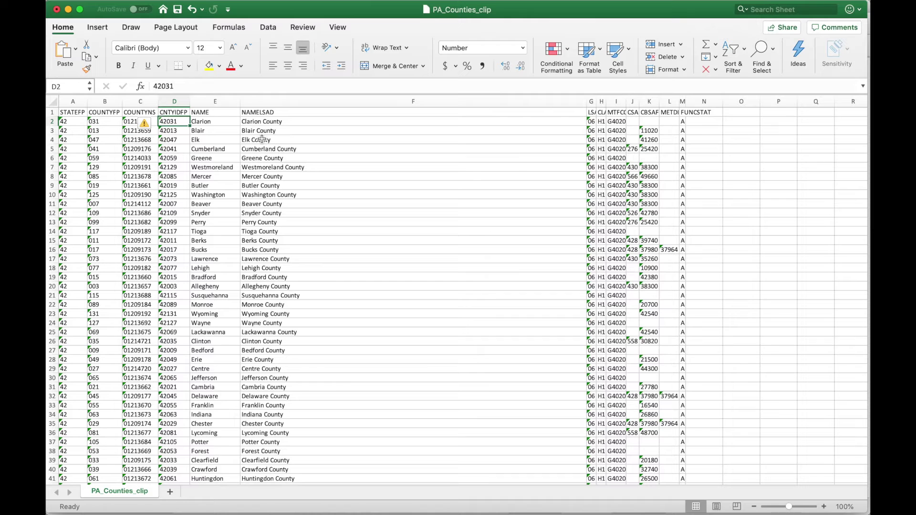
click(174, 101)
drag(184, 152, 181, 241)
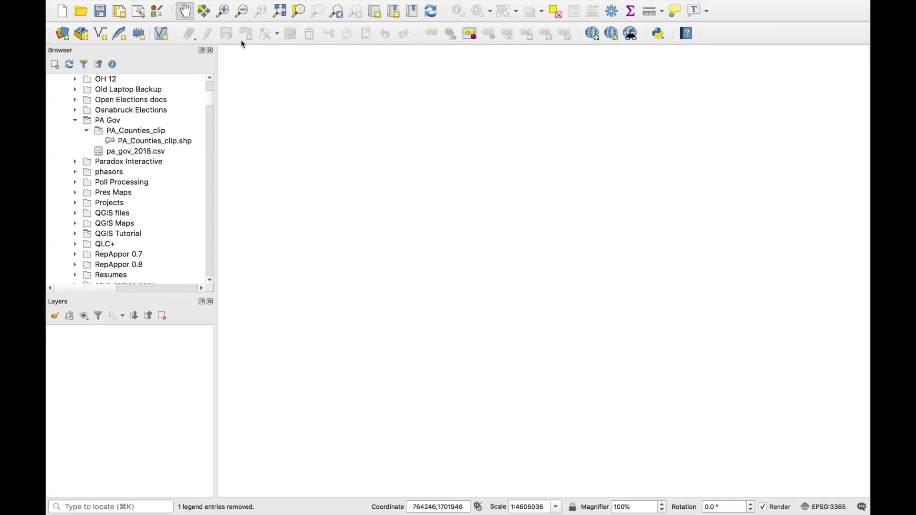
Switch to QGIS, try Zoom In on the empty map canvas, return to panning and view the start of the Browser's folder tree.
click(226, 18)
click(379, 198)
click(379, 199)
click(185, 11)
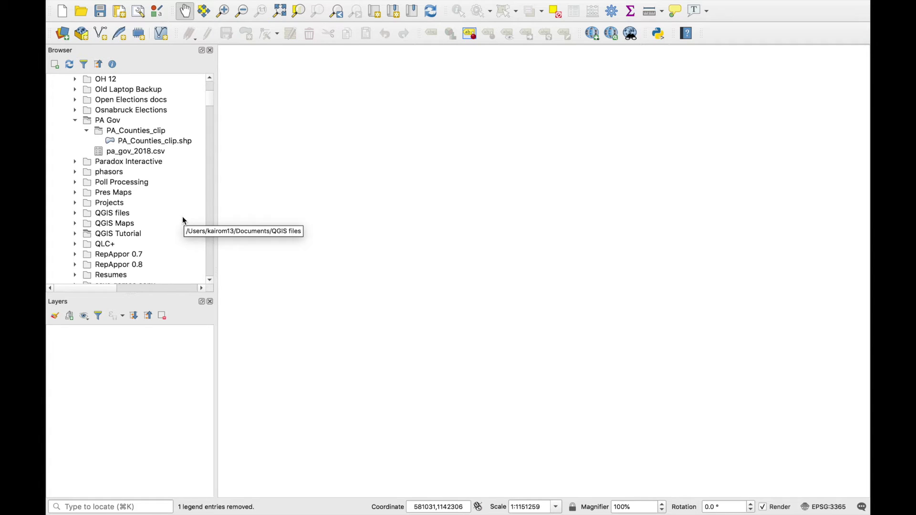
drag(208, 99, 208, 87)
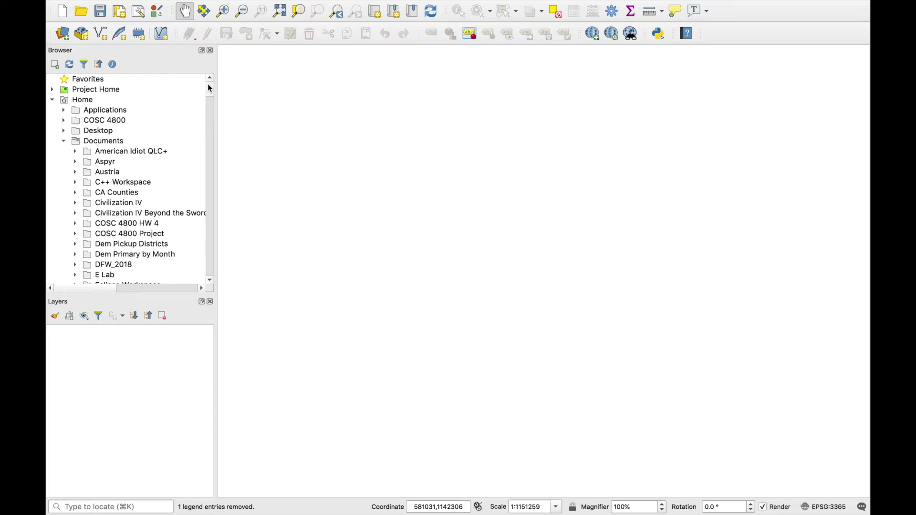
Find PA_Counties_clip.shp in the PA Gov folder and add it to the map as a layer.
drag(209, 86, 210, 94)
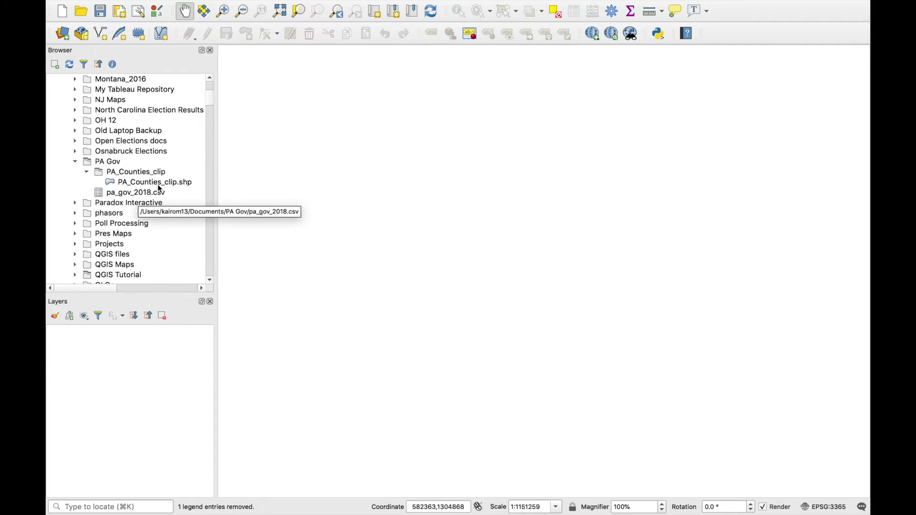
click(154, 182)
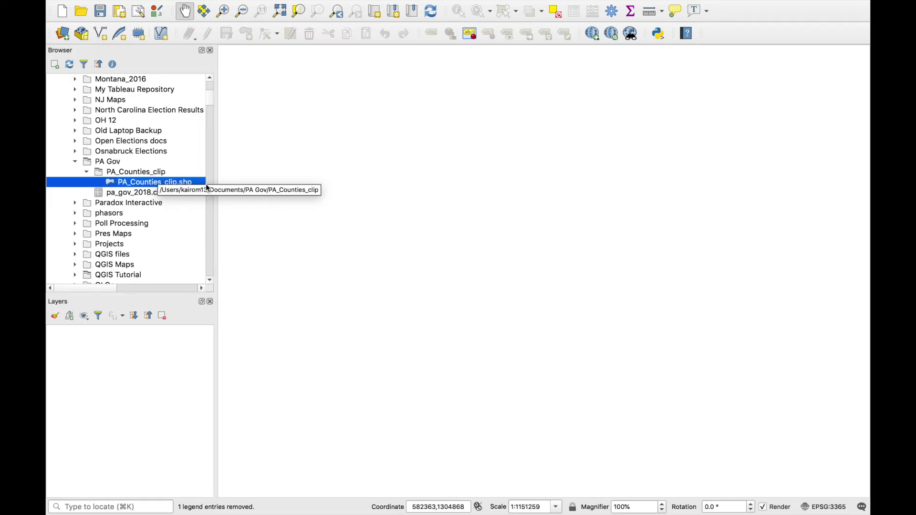
scroll(205, 184, down, 1)
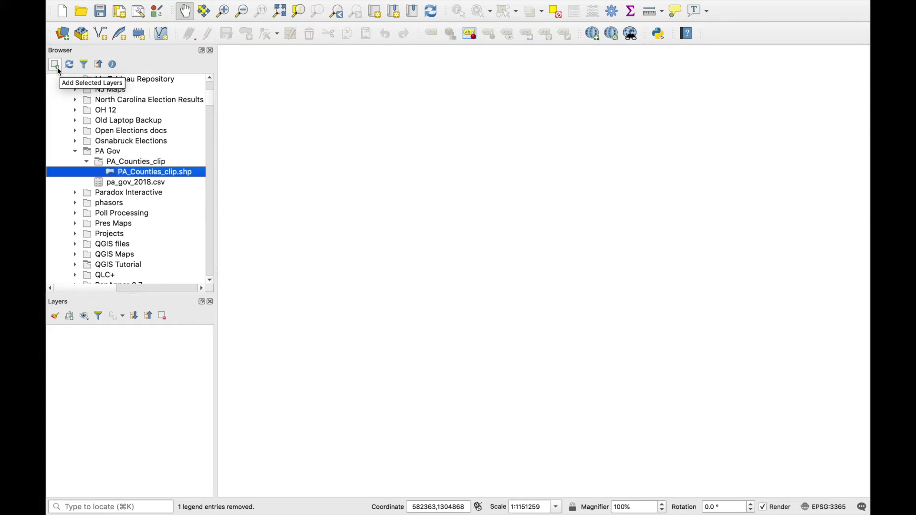
double_click(152, 173)
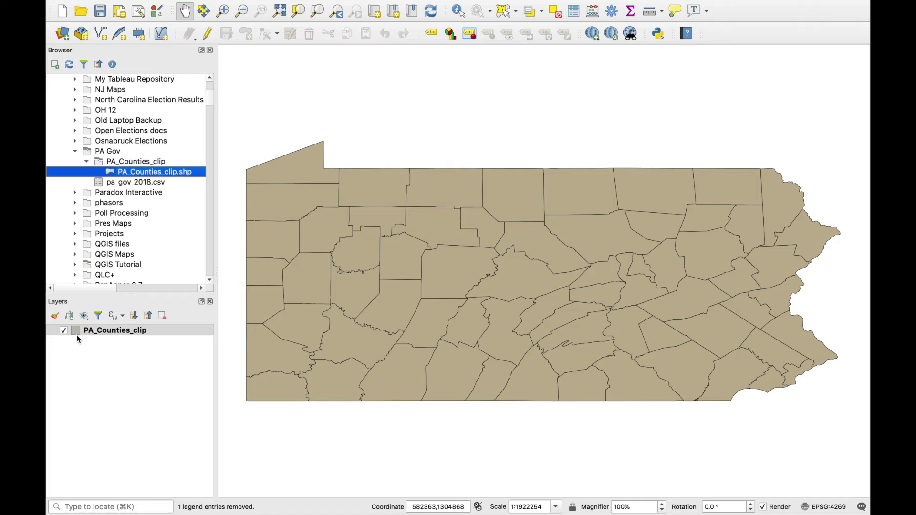
Zoom the map to the extent of the PA_Counties_clip layer.
click(607, 465)
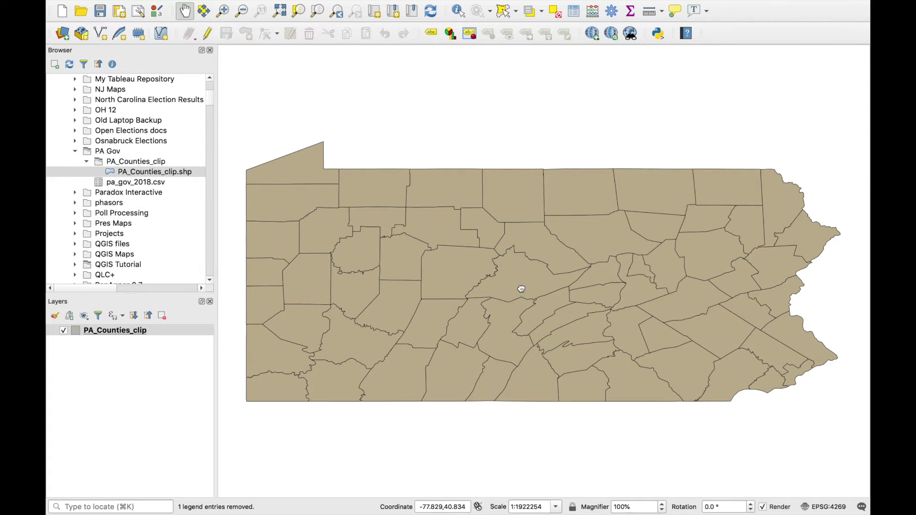
scroll(521, 286, down, 2)
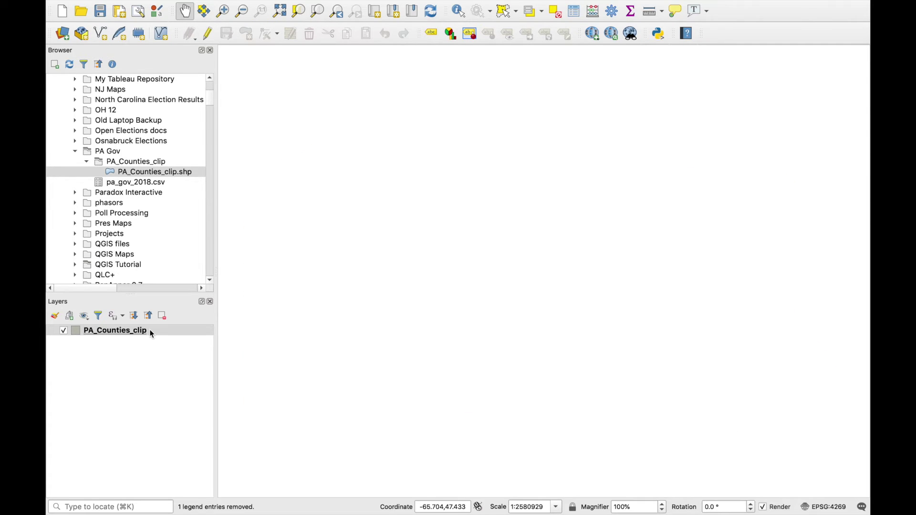
right_click(149, 330)
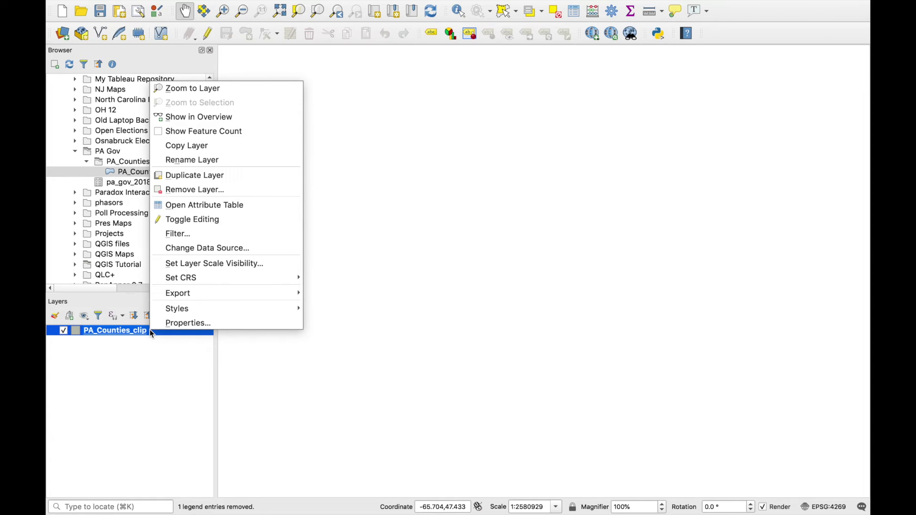
click(230, 88)
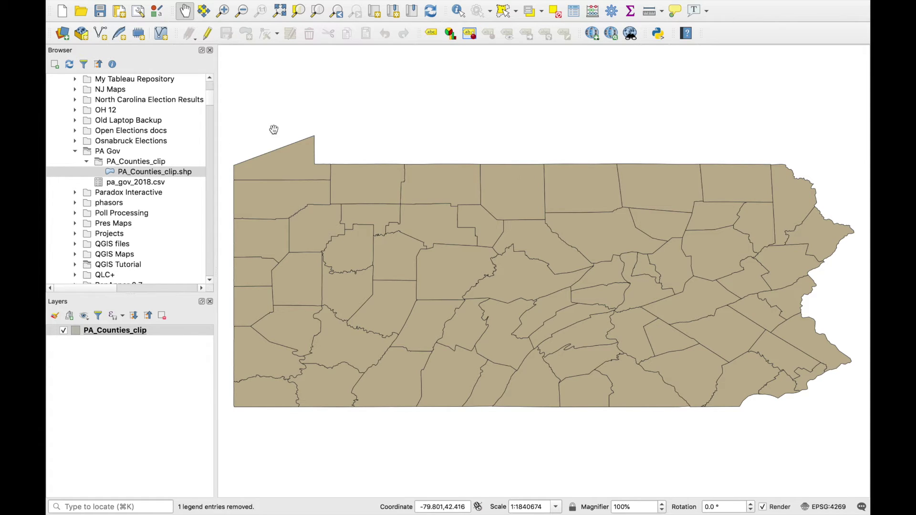
Add the pa_gov_2018.csv table from the PA Gov folder to the project.
click(161, 184)
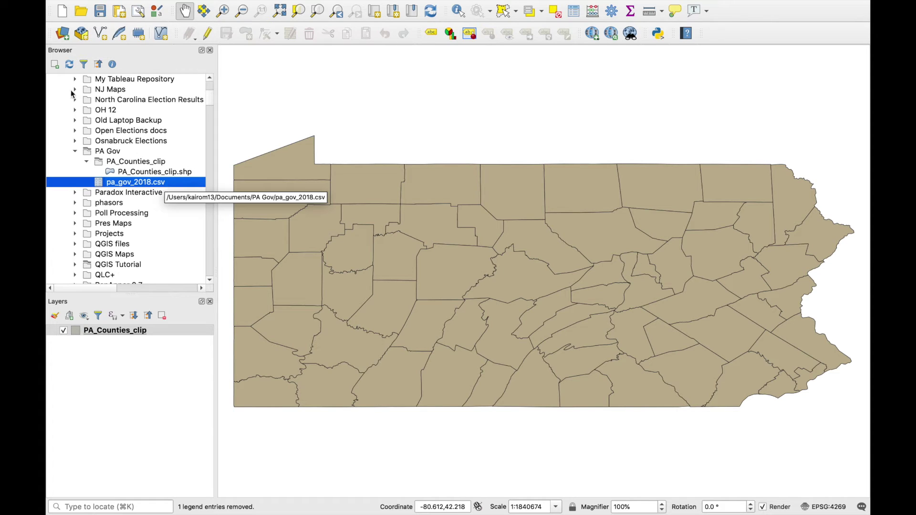
double_click(176, 183)
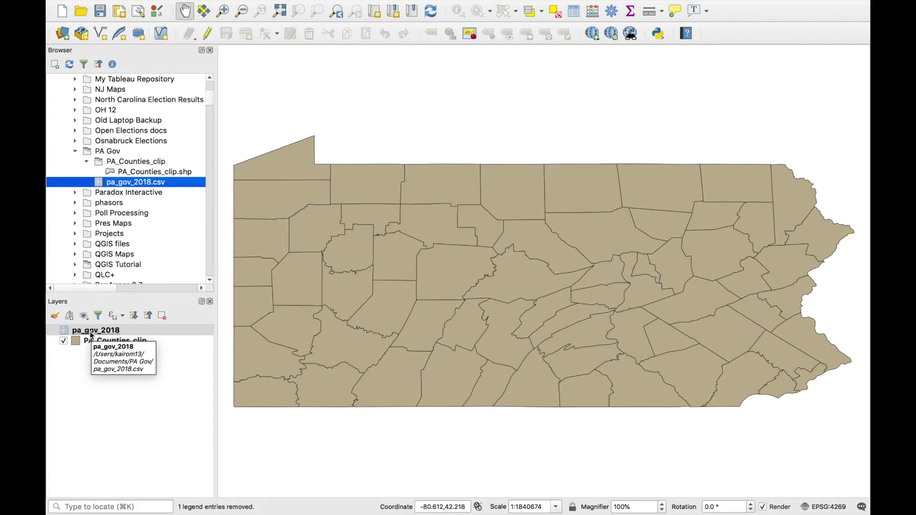
click(416, 270)
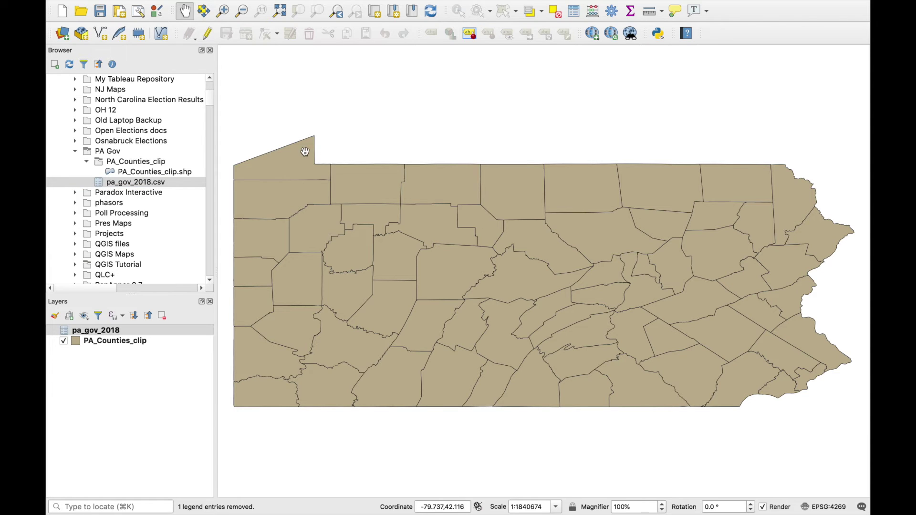
drag(239, 165, 239, 154)
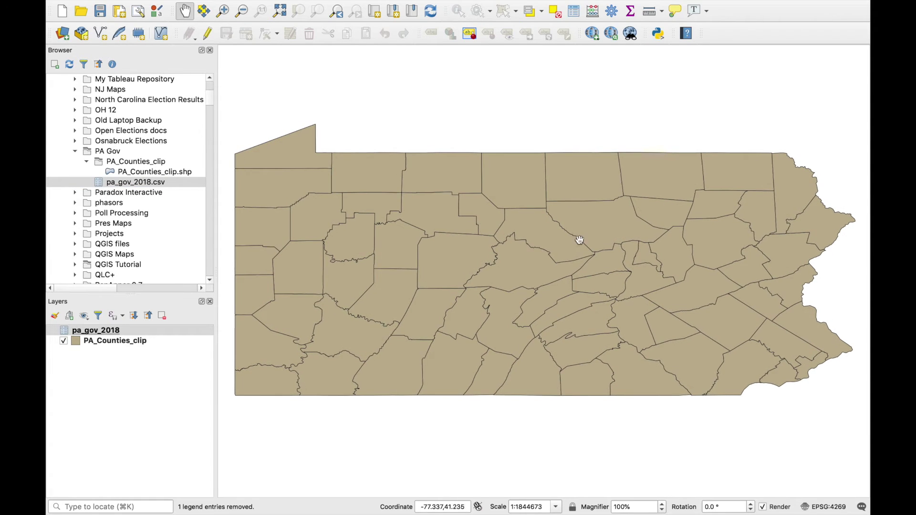
drag(577, 286, 578, 297)
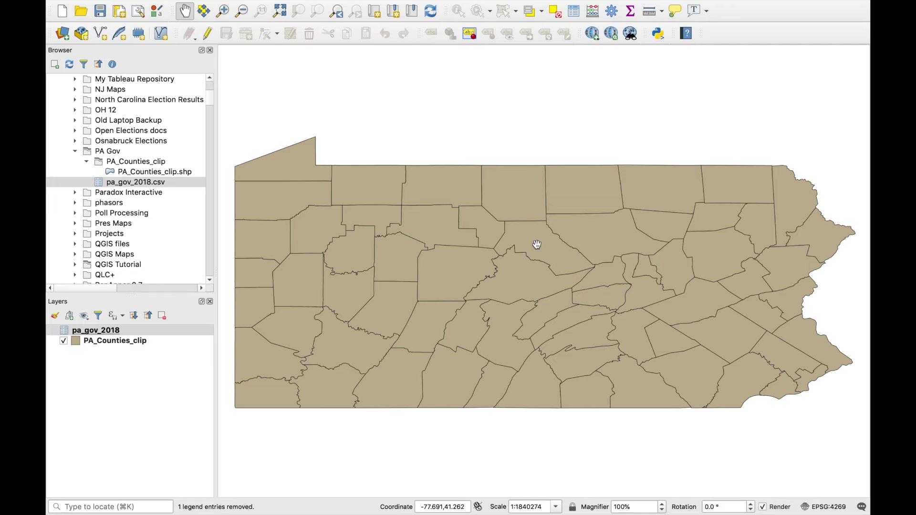
drag(476, 241, 463, 242)
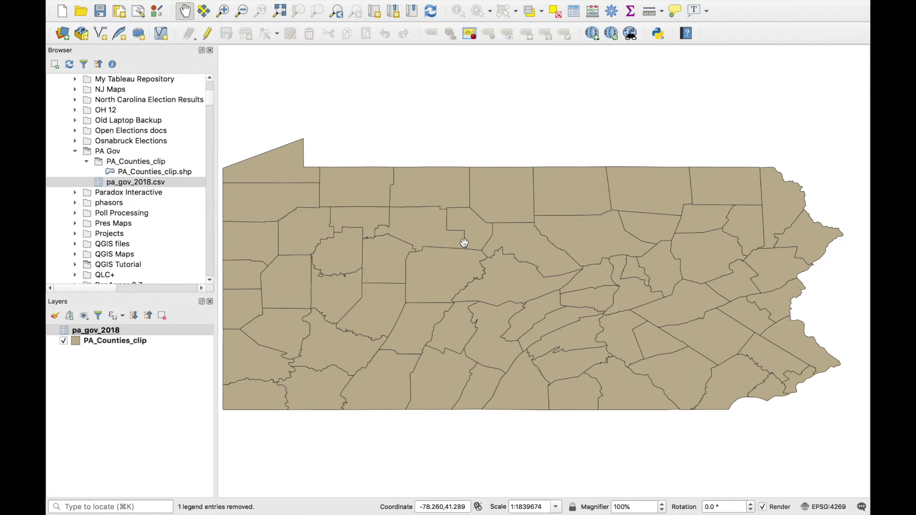
drag(464, 242, 486, 244)
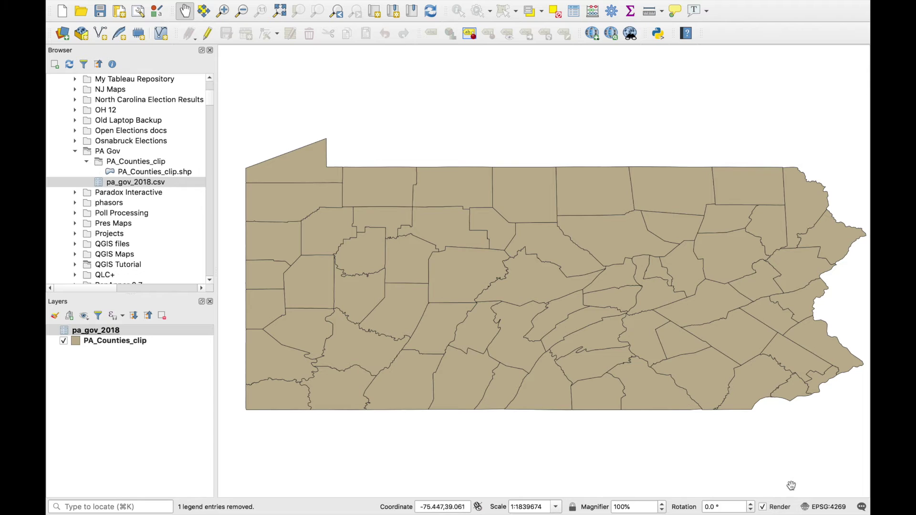
Open the project's coordinate reference system settings and filter the available systems for "pennsylvania".
click(821, 509)
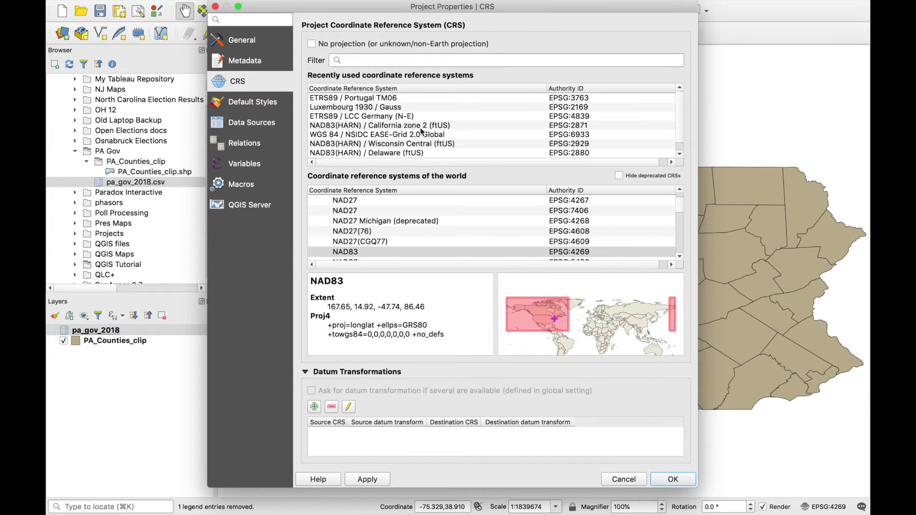
click(377, 58)
text(pennsylvania)
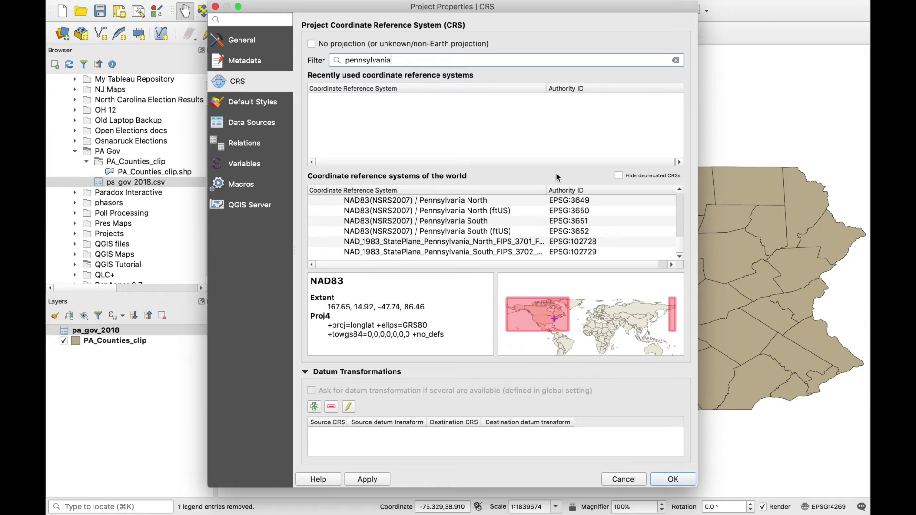
drag(678, 242, 676, 224)
scroll(487, 232, down, 1)
Compare the NAD83(HARN) / Pennsylvania North and South (ftUS) extents and set the project CRS to Pennsylvania South (ftUS), EPSG:3365.
click(487, 232)
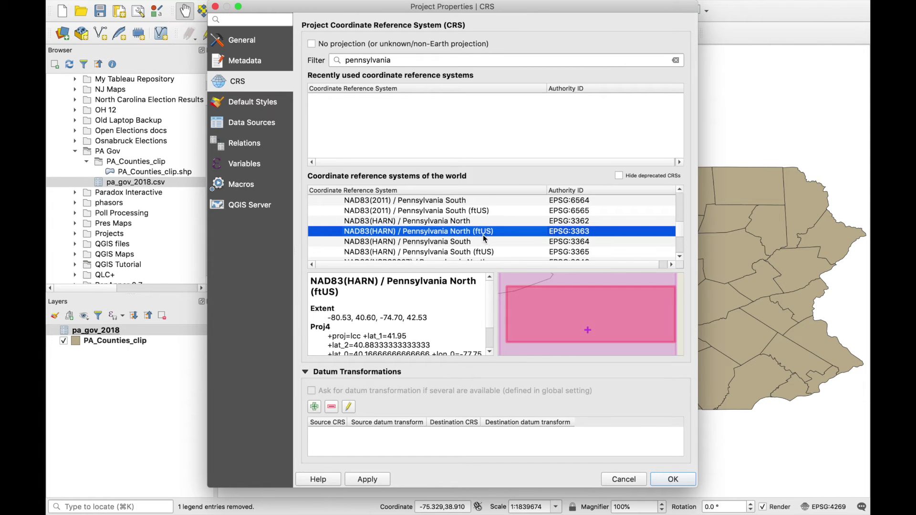
click(478, 251)
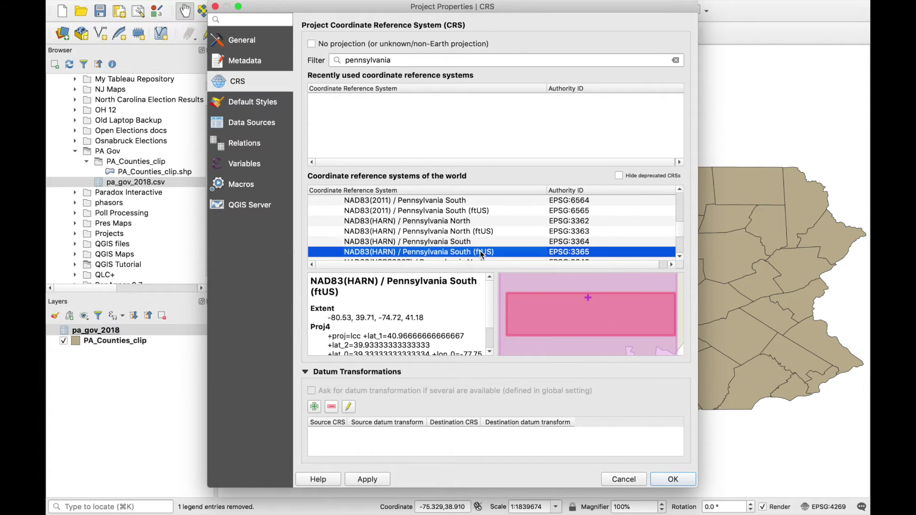
click(493, 231)
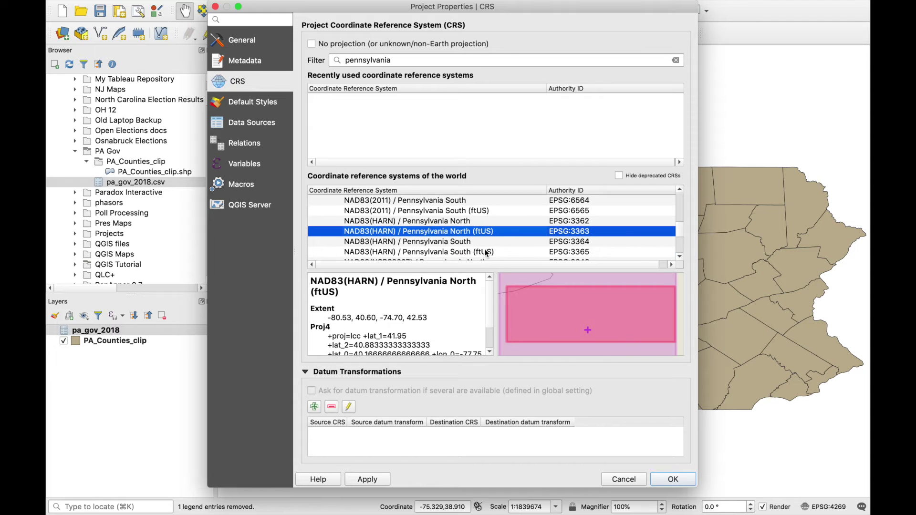
click(486, 253)
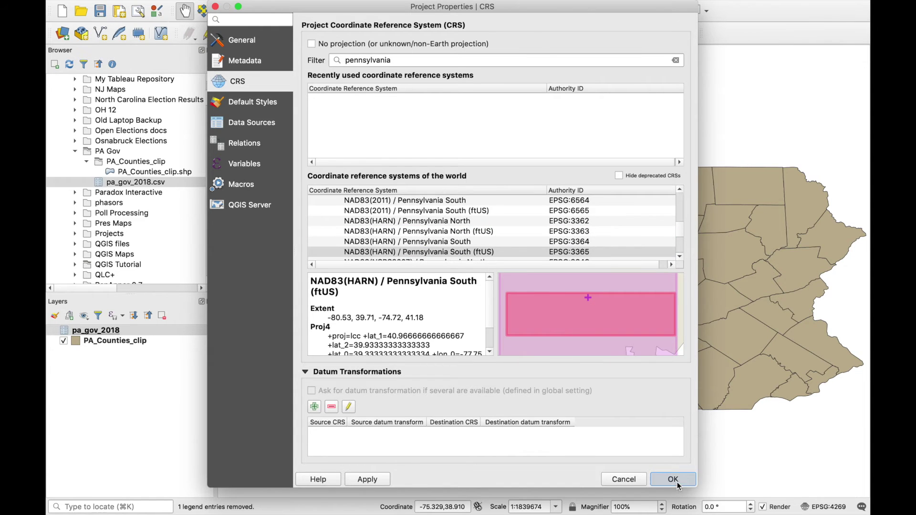
click(677, 480)
drag(785, 437, 760, 447)
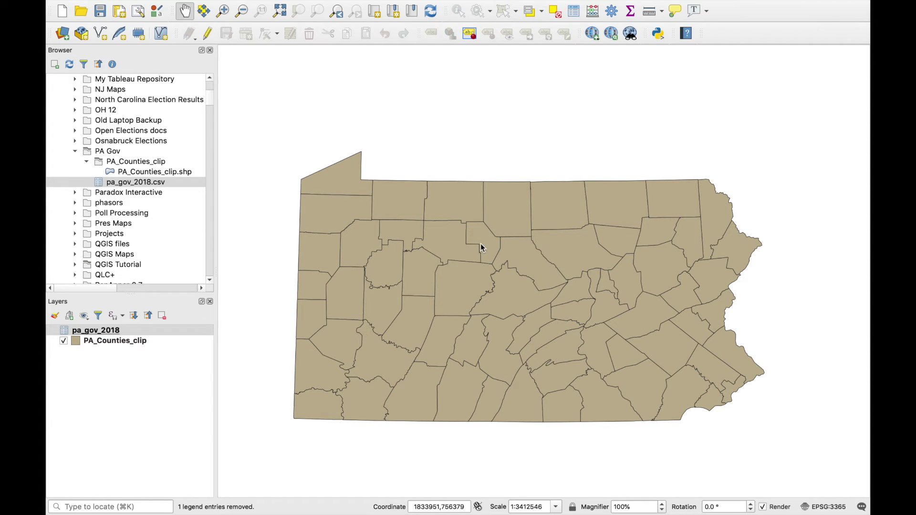
drag(355, 202, 358, 172)
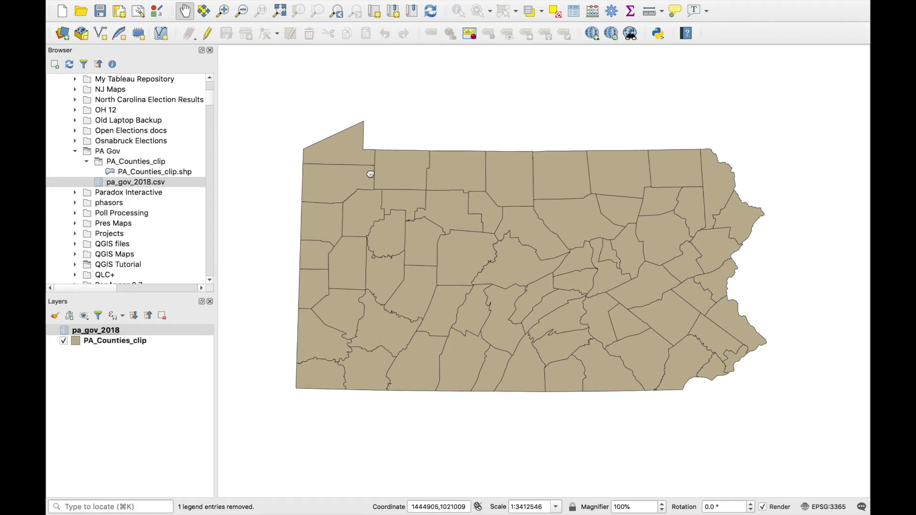
click(105, 331)
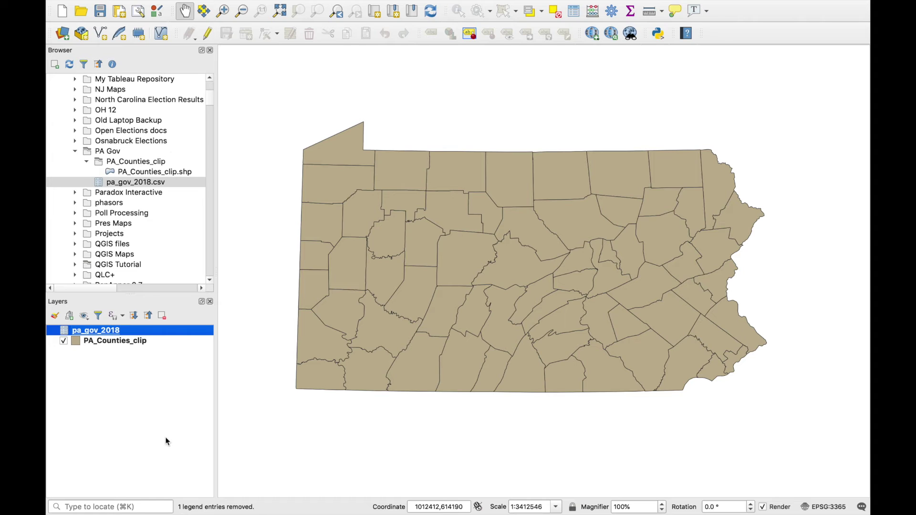
click(162, 342)
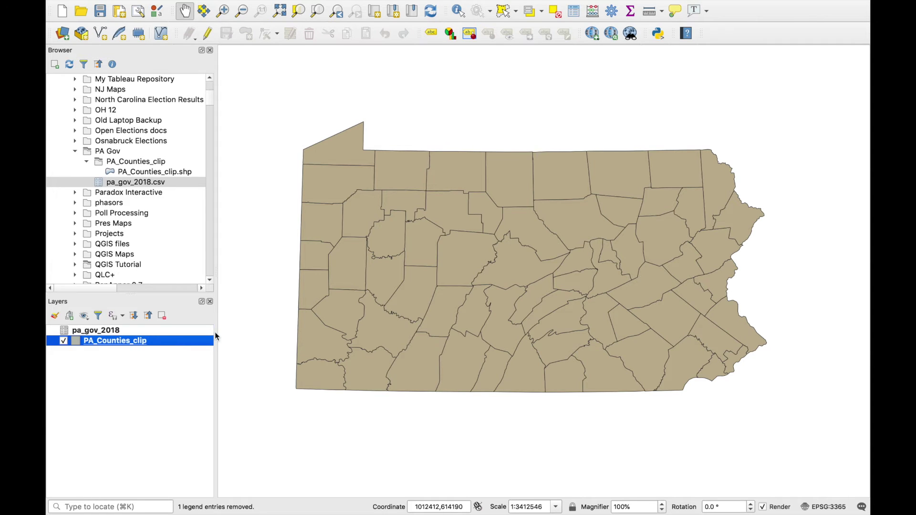
drag(508, 263, 506, 283)
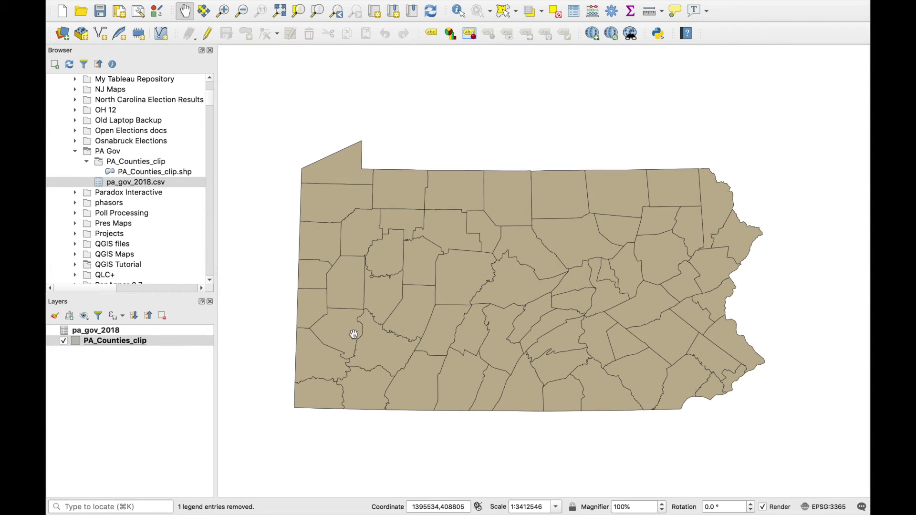
Open the join settings in the PA_Counties_clip layer's properties and start a new vector join.
right_click(139, 344)
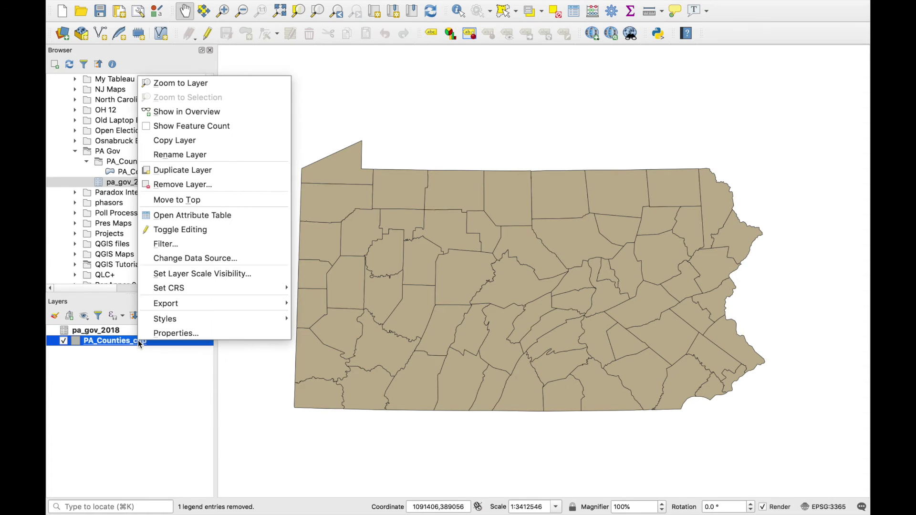
click(198, 337)
drag(631, 6, 595, 6)
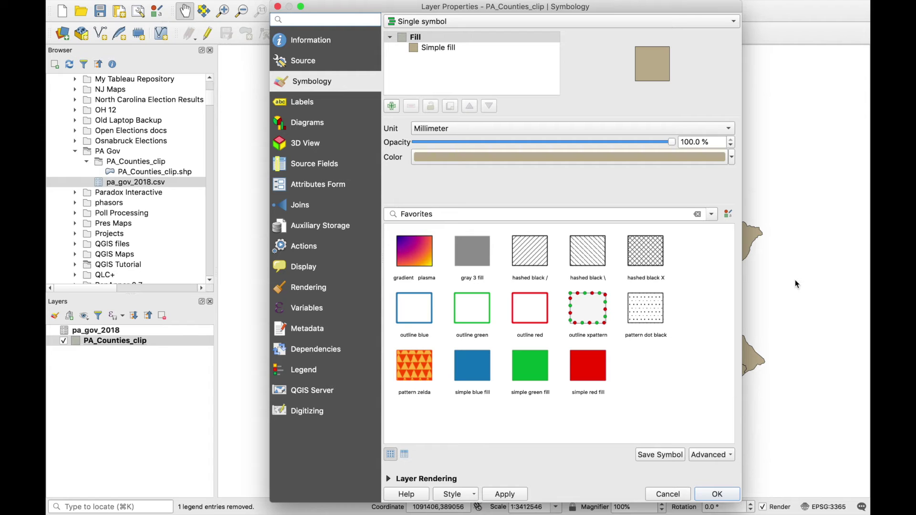
click(310, 206)
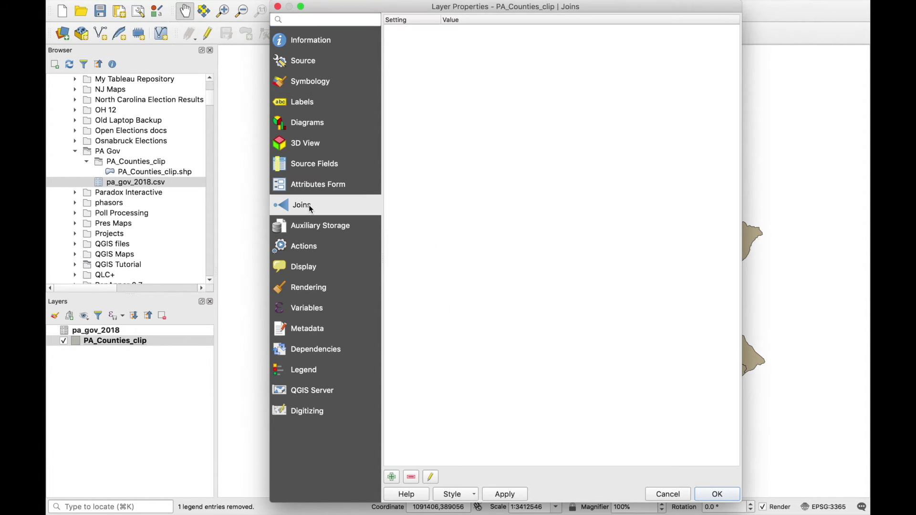
click(393, 479)
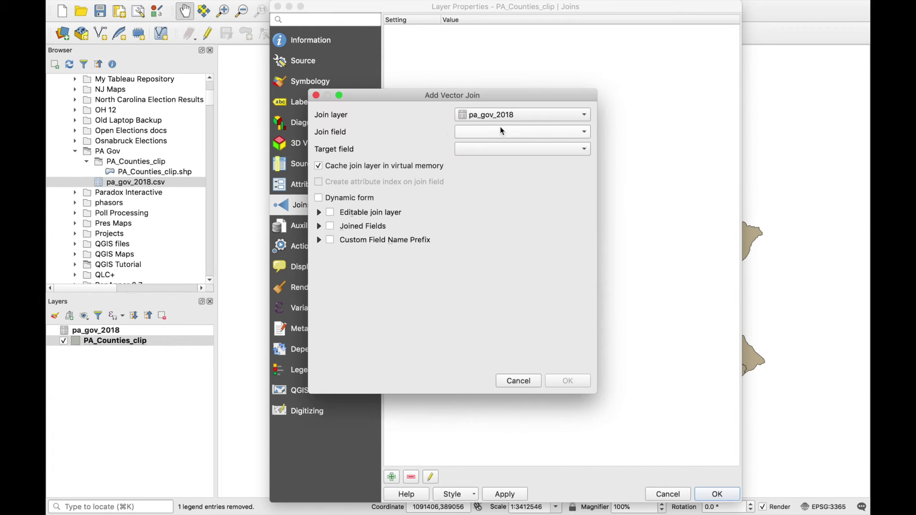
Join the pa_gov_2018 table to the county layer, using fips as join field and CNTYIDFP as target field.
click(500, 115)
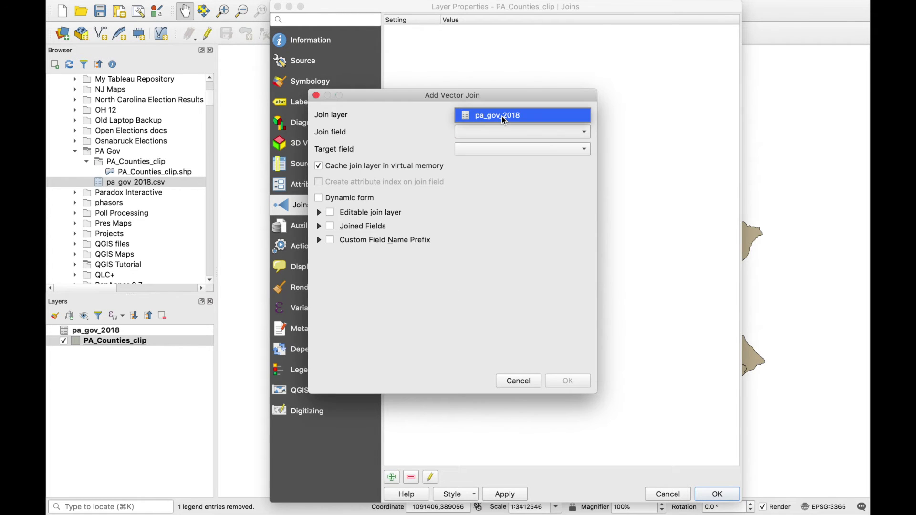
click(537, 116)
click(521, 132)
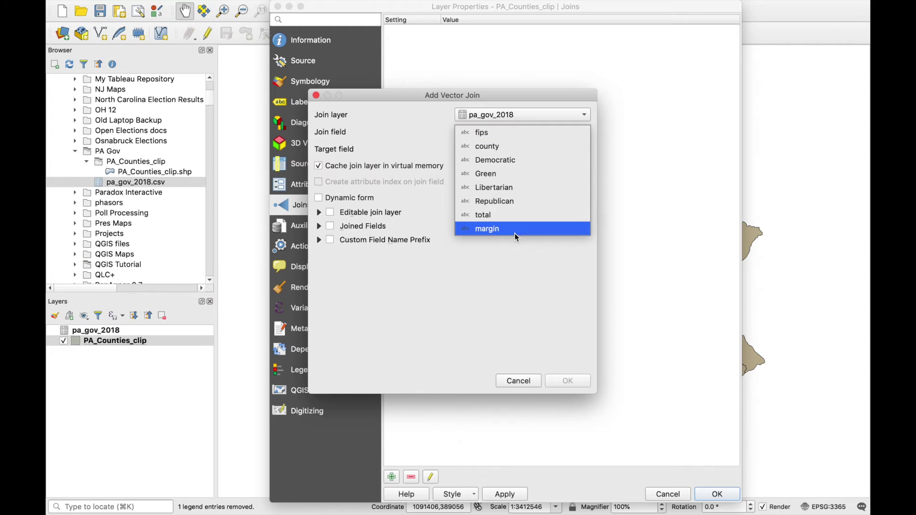
click(523, 133)
click(483, 149)
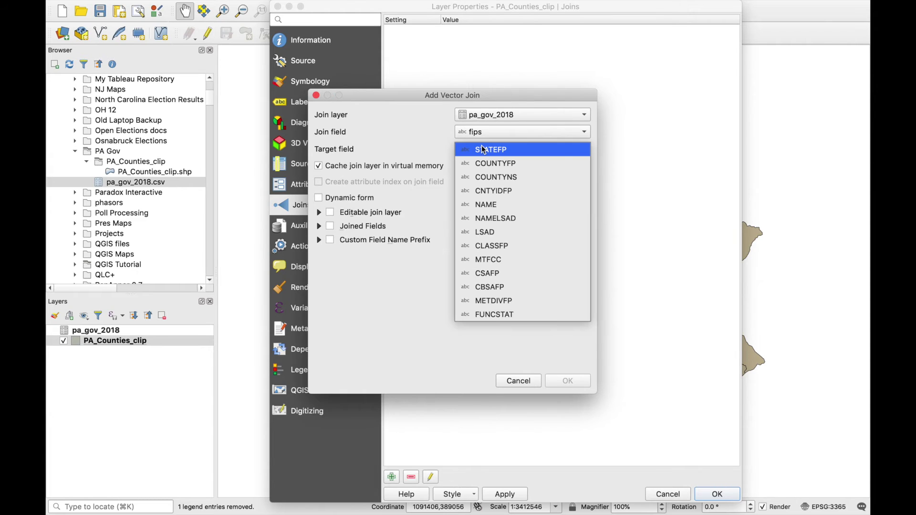
click(553, 192)
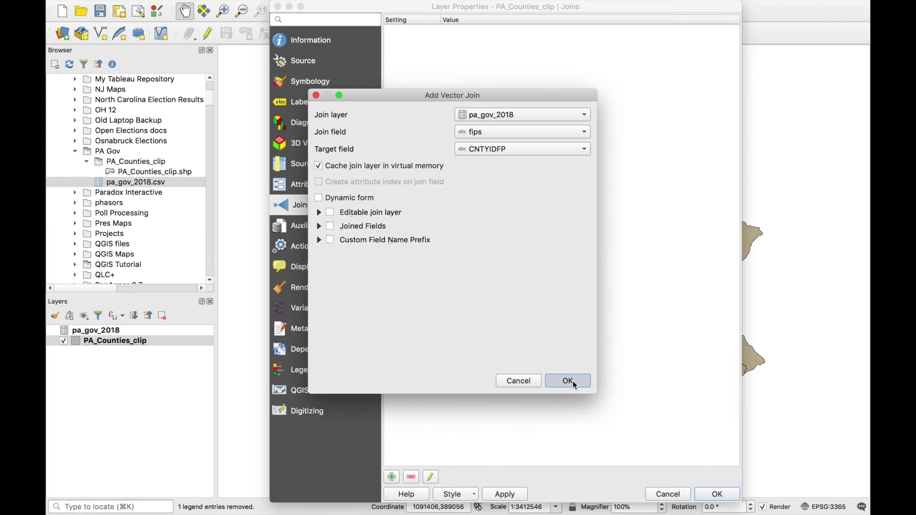
click(568, 382)
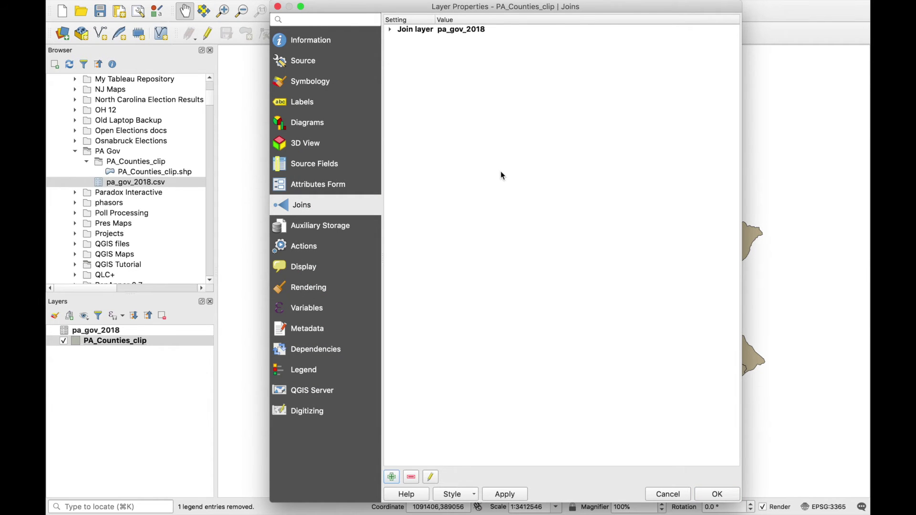
Accept the join settings and check the joined pa_gov_2018 fields for county 42005 in the PA_Counties_clip attribute table.
key(Return)
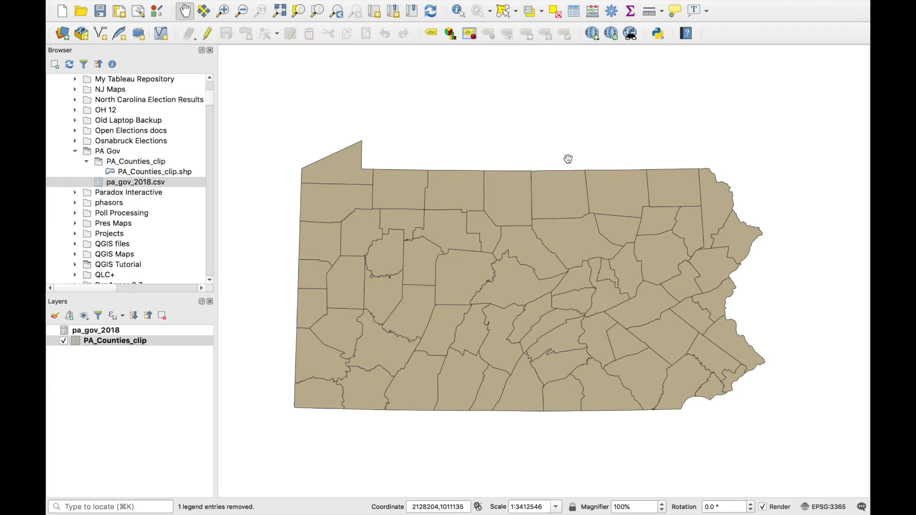
click(156, 343)
click(575, 11)
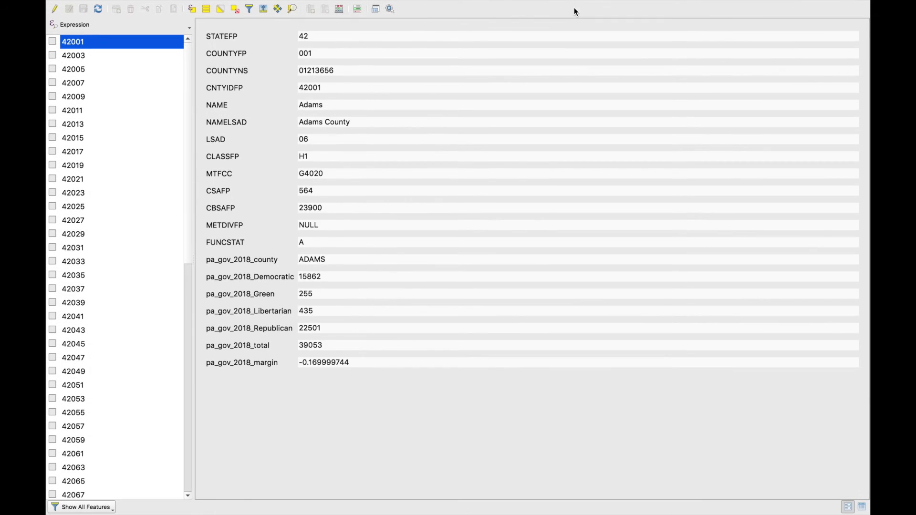
click(110, 71)
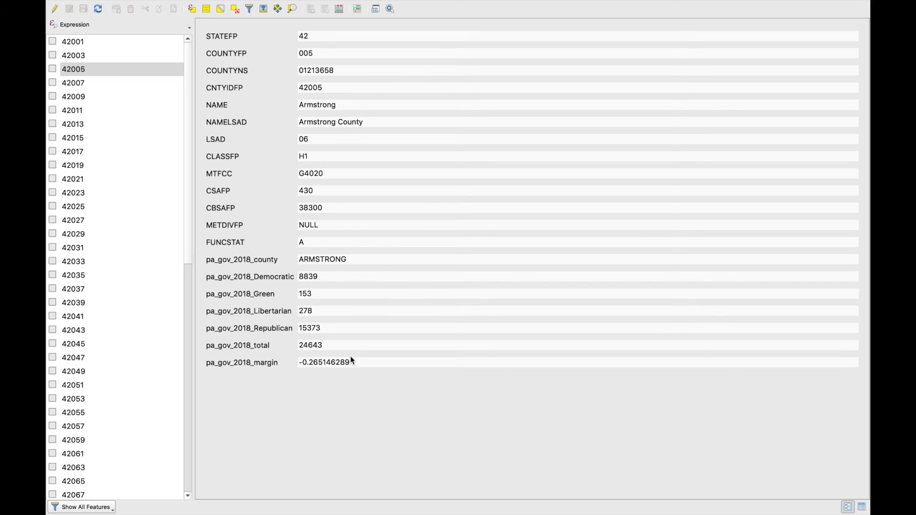
key(super+w)
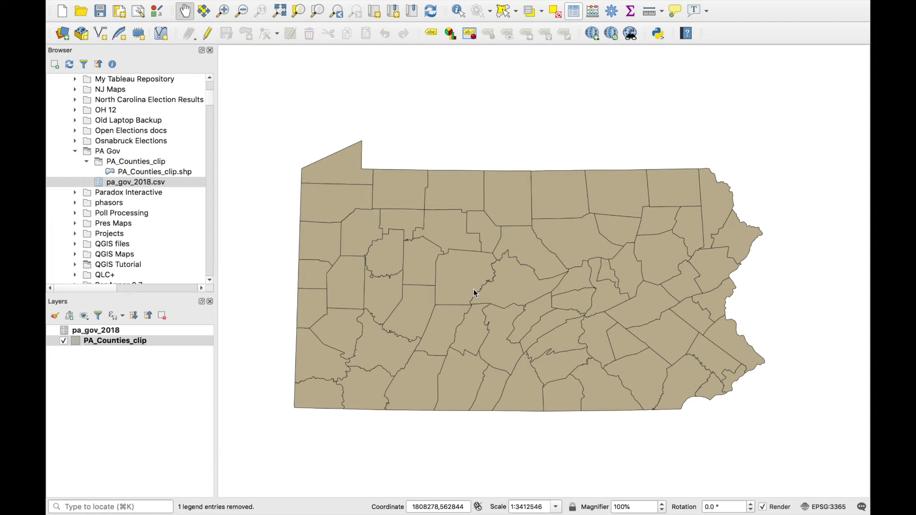
Change the simple fill color of the PA_Counties_clip layer to teal, #38a6be, and apply it to the map.
double_click(151, 345)
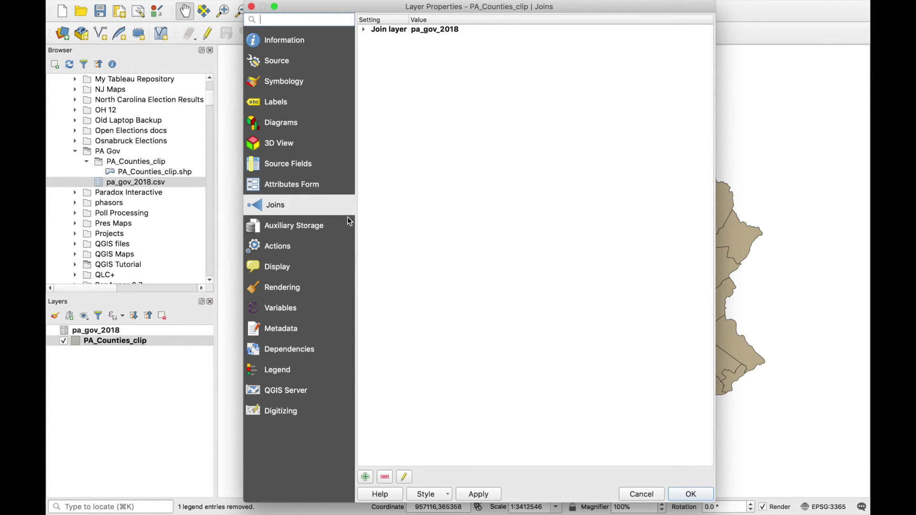
click(296, 82)
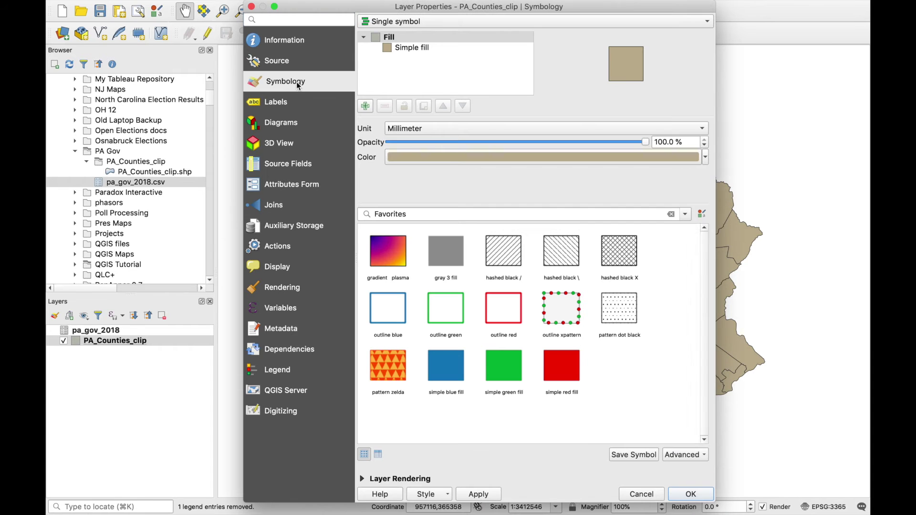
click(430, 48)
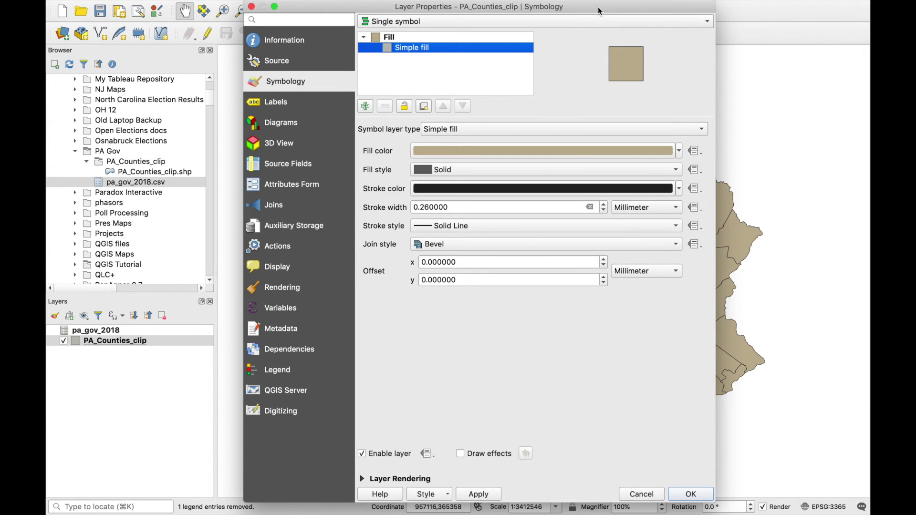
drag(599, 7, 528, 7)
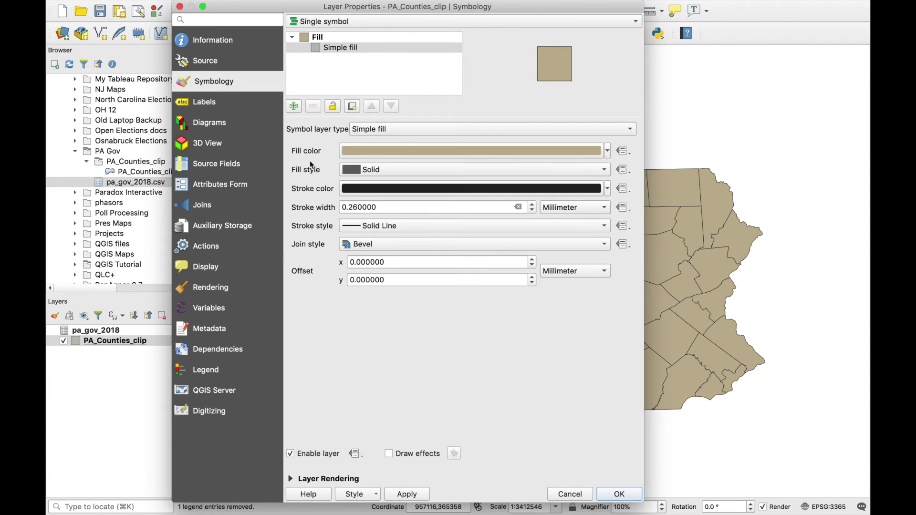
click(457, 151)
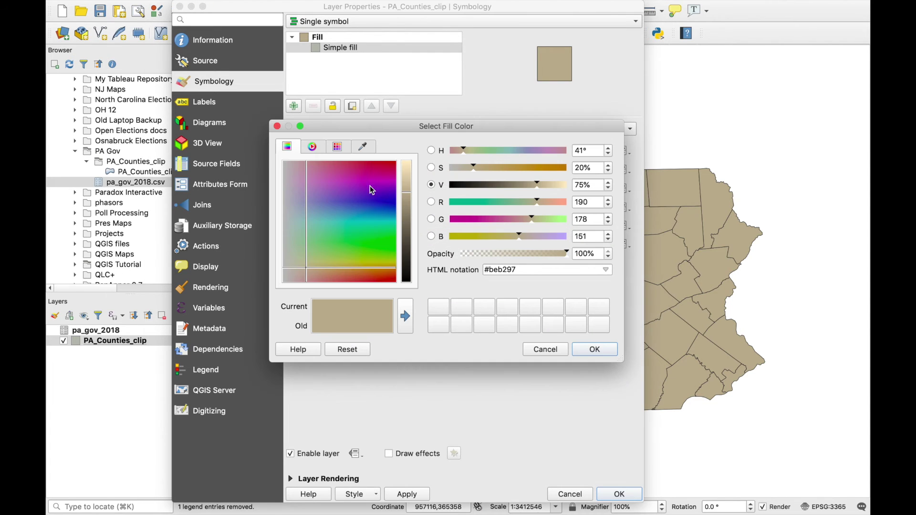
mouse_move(349, 210)
mouse_down()
mouse_move(398, 197)
mouse_move(374, 219)
mouse_move(362, 217)
mouse_up()
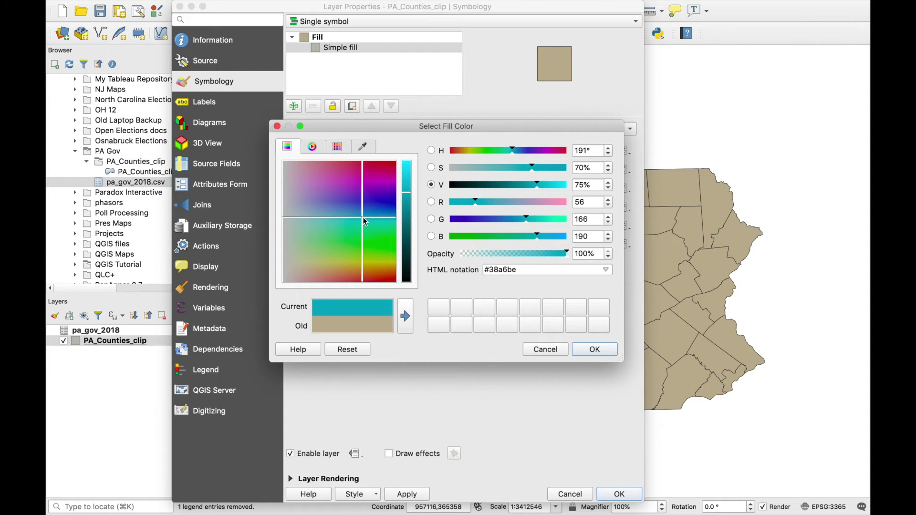
click(611, 352)
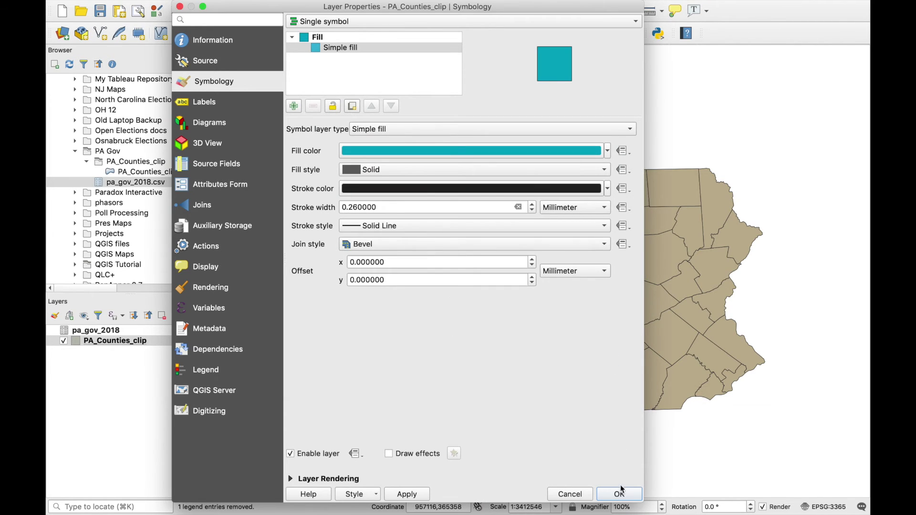
click(619, 494)
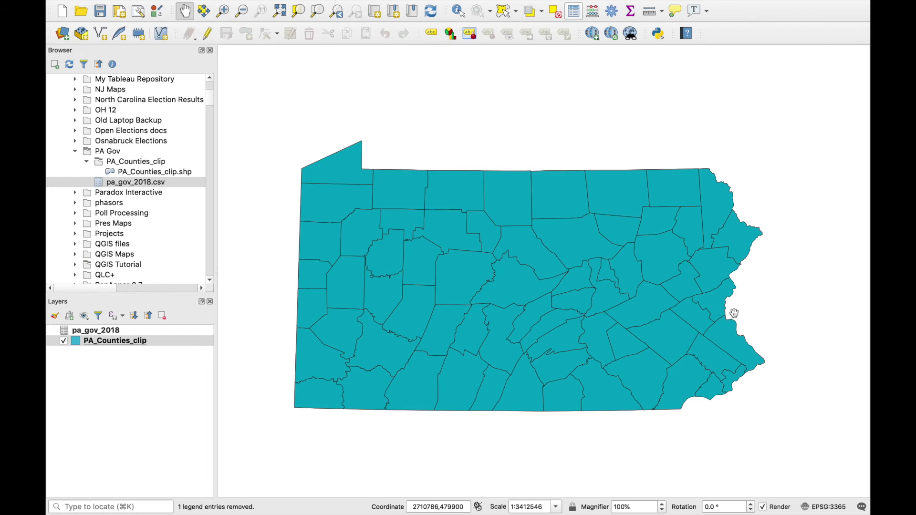
Try a stroke width of 1.26 mm on the county outlines, leaving the stroke color as it is.
double_click(153, 342)
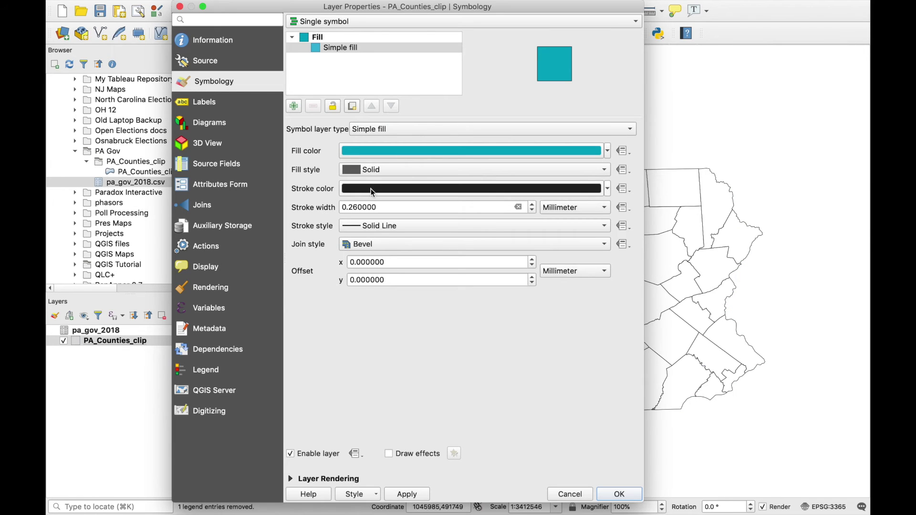
click(400, 189)
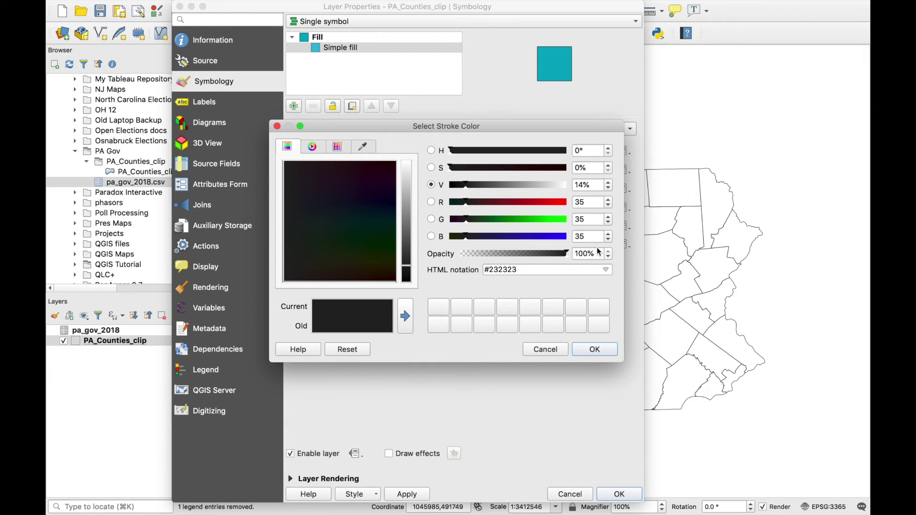
click(554, 349)
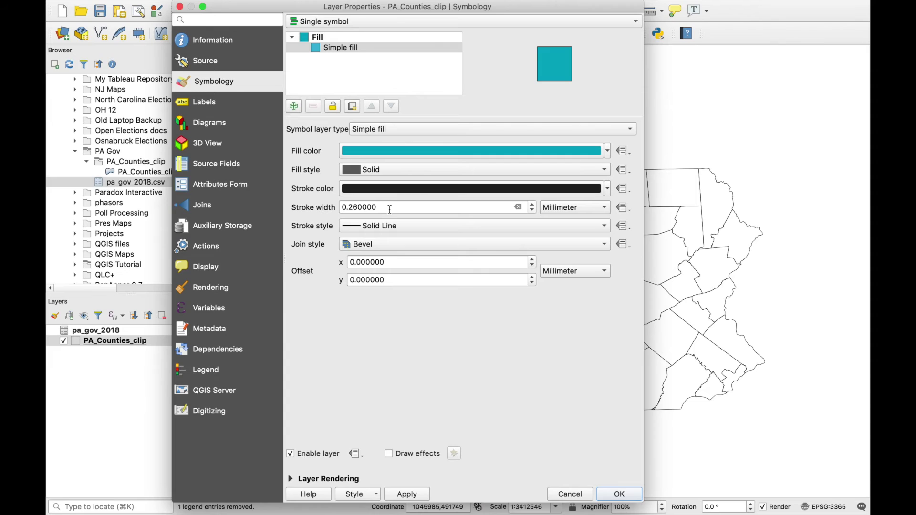
click(347, 207)
key(BackSpace)
text(1)
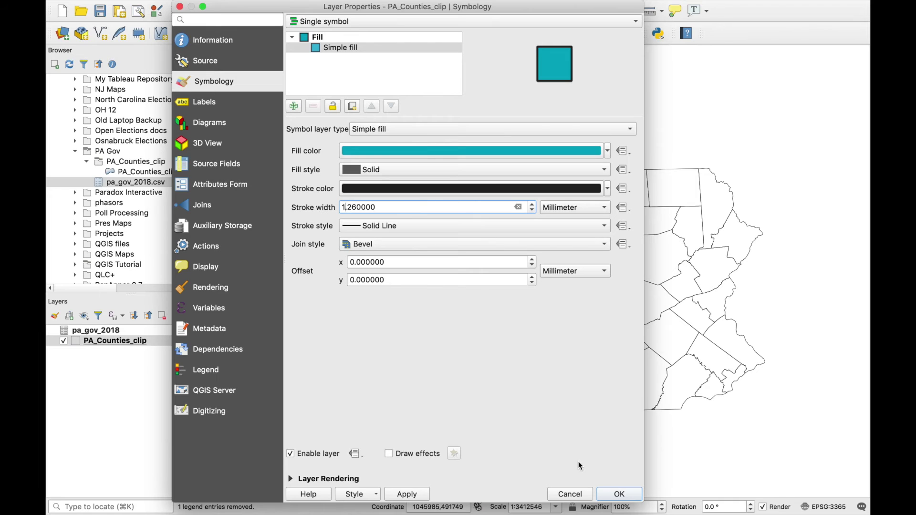
click(621, 493)
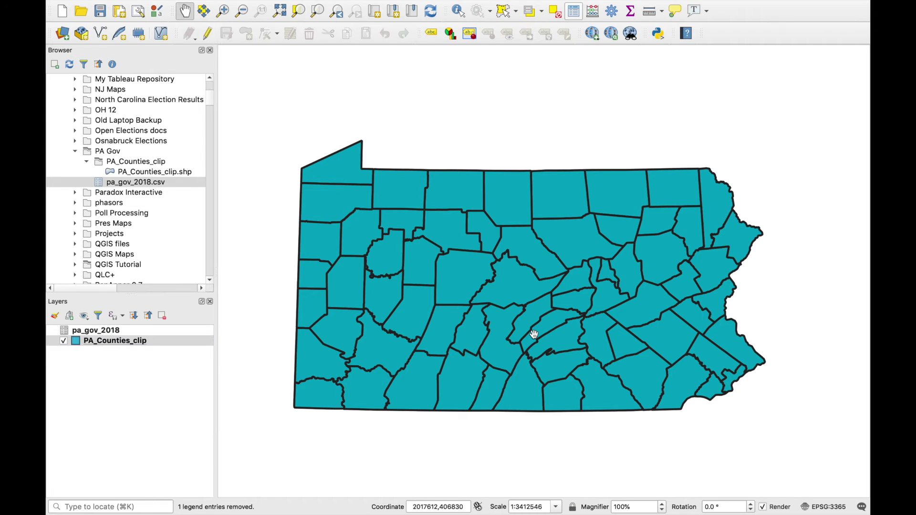
Open a data-defined expression for the county layer's fill color and begin it with ramp_color('RdBu',.
double_click(138, 339)
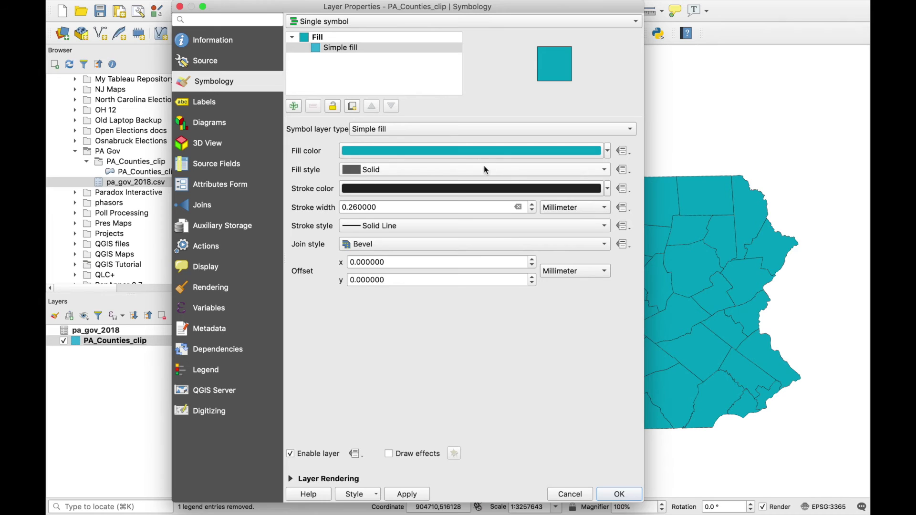
mouse_move(417, 154)
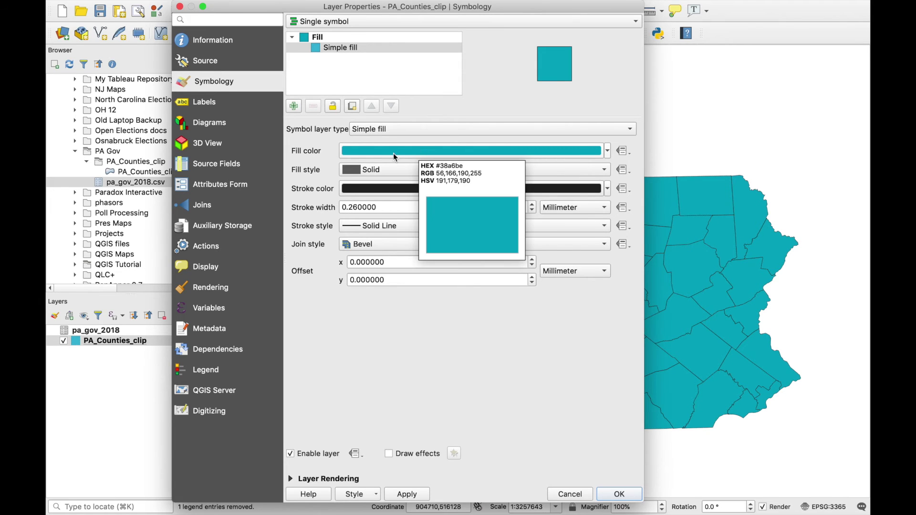
click(623, 152)
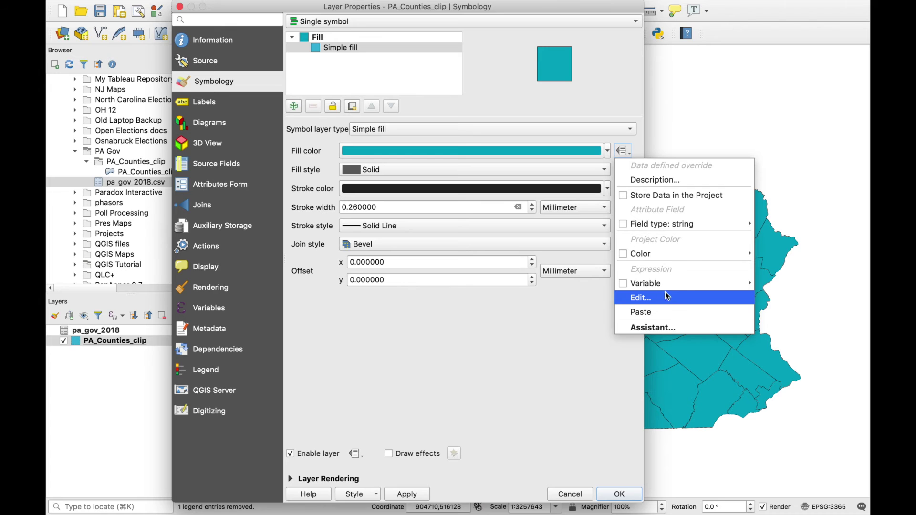
click(650, 298)
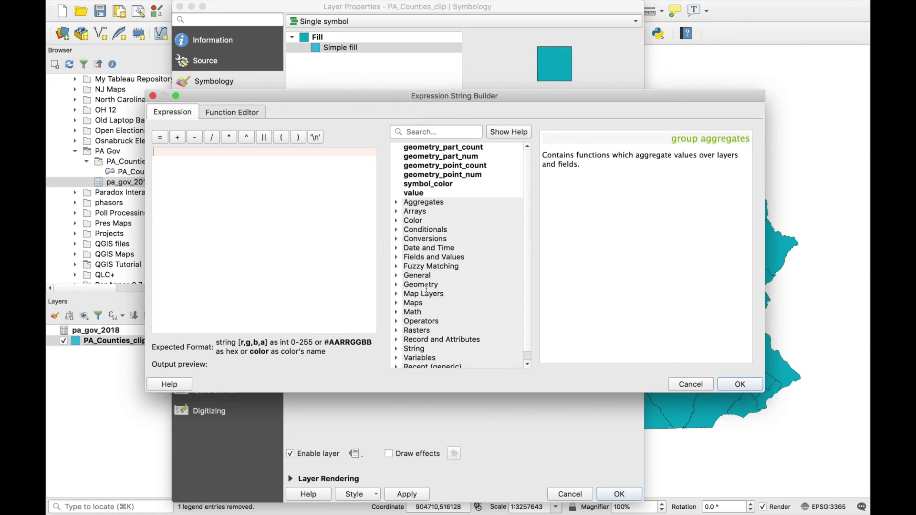
text(ramp)
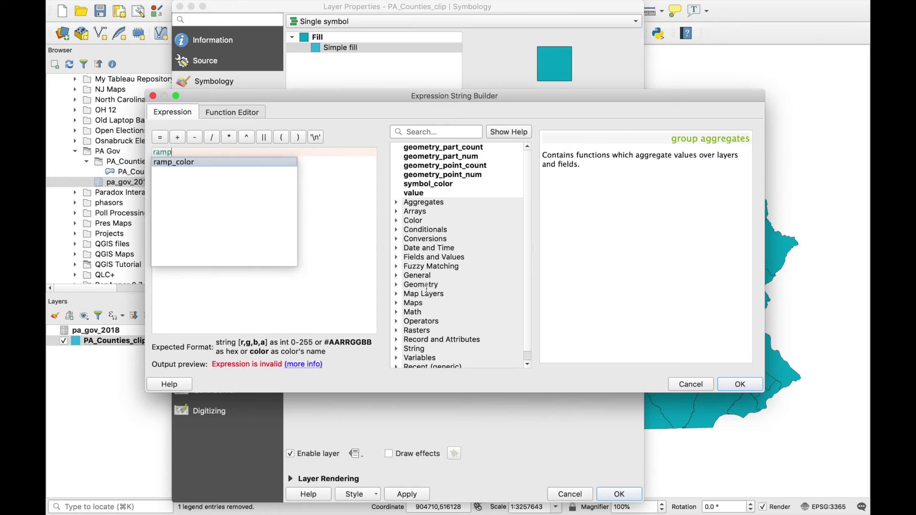
click(207, 163)
text(('RdBu)
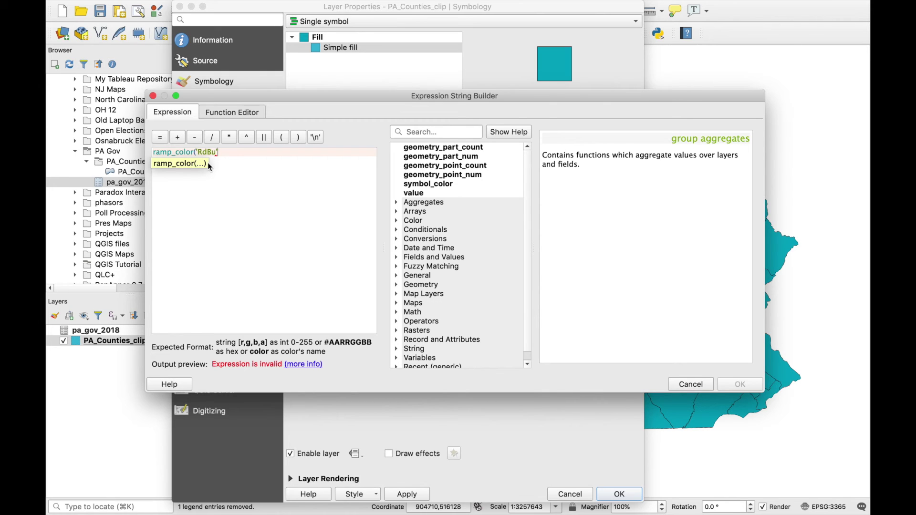
text(, )
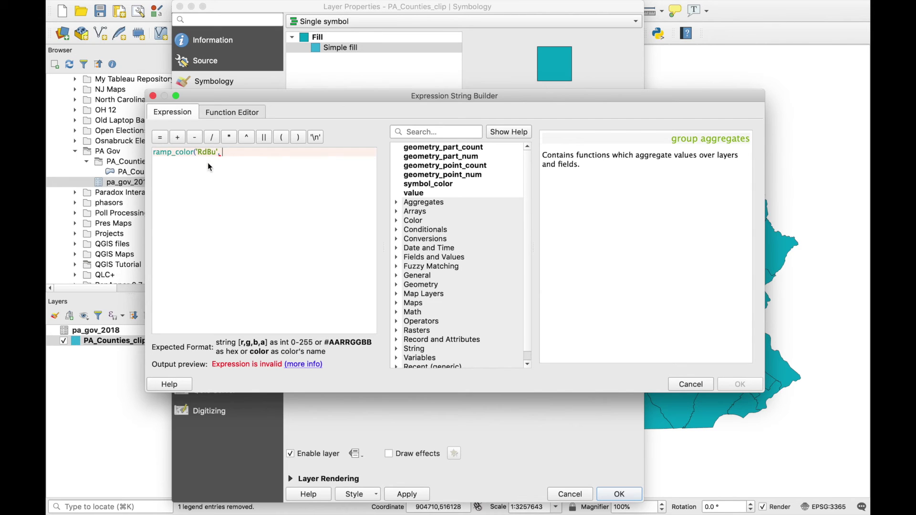
Add the scale_linear function to the fill expression with the pa_gov_2018_margin field as its first argument.
text(scal)
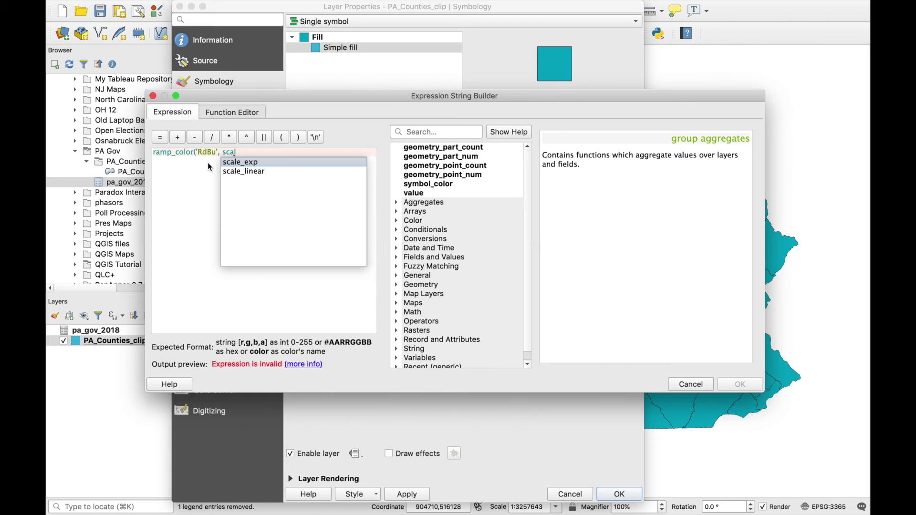
key(Down)
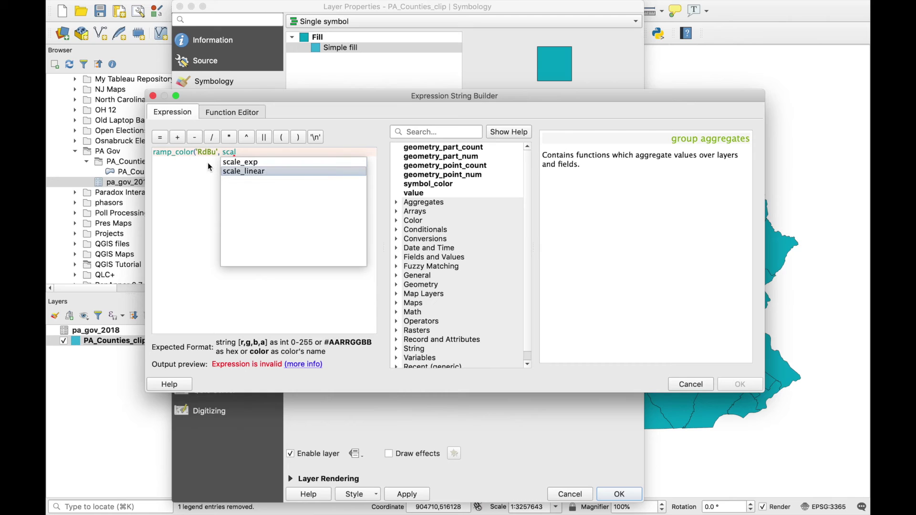
key(Return)
text(()
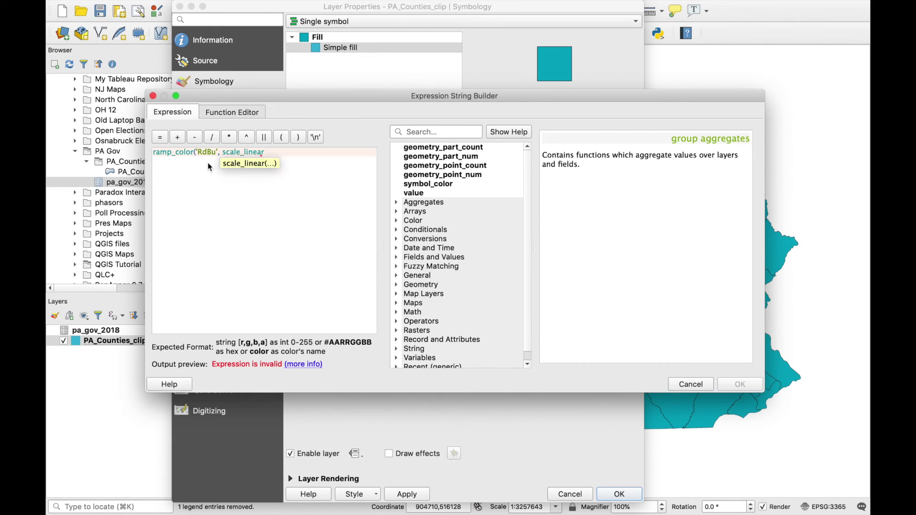
click(398, 258)
scroll(483, 246, down, 5)
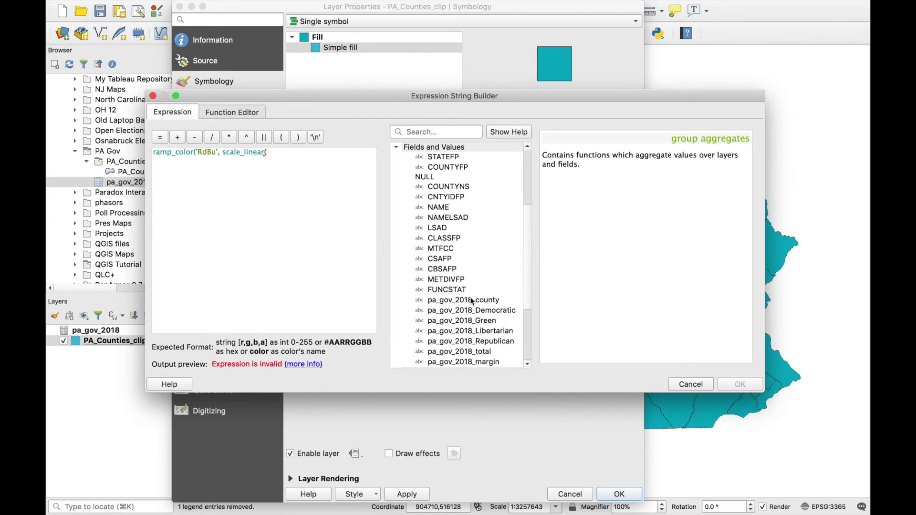
scroll(474, 302, down, 3)
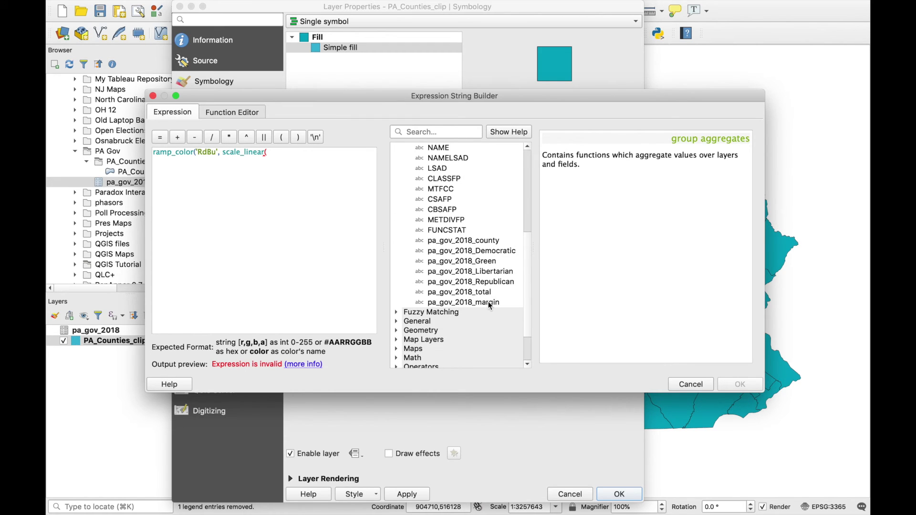
double_click(478, 302)
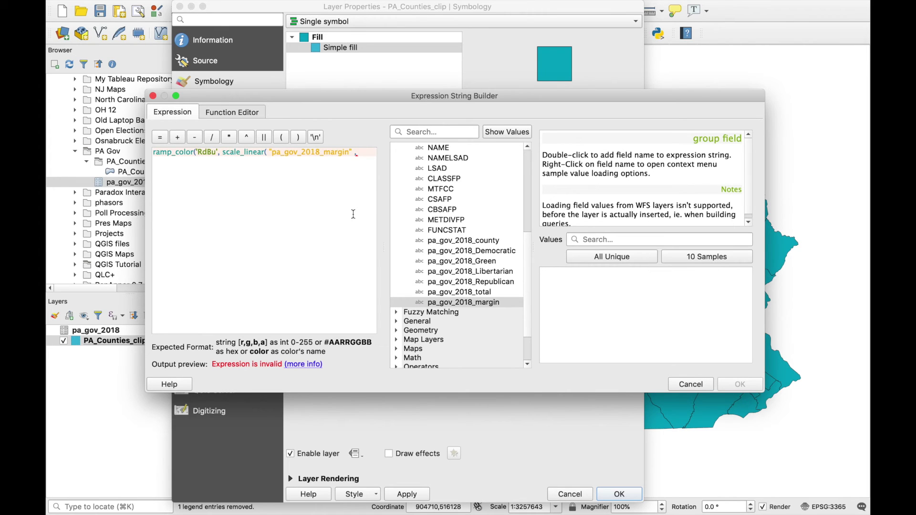
Complete the scale_linear arguments with -.25, .25, 0, 1, close both functions, and apply the fill override to the county map.
text(, -.25, .25)
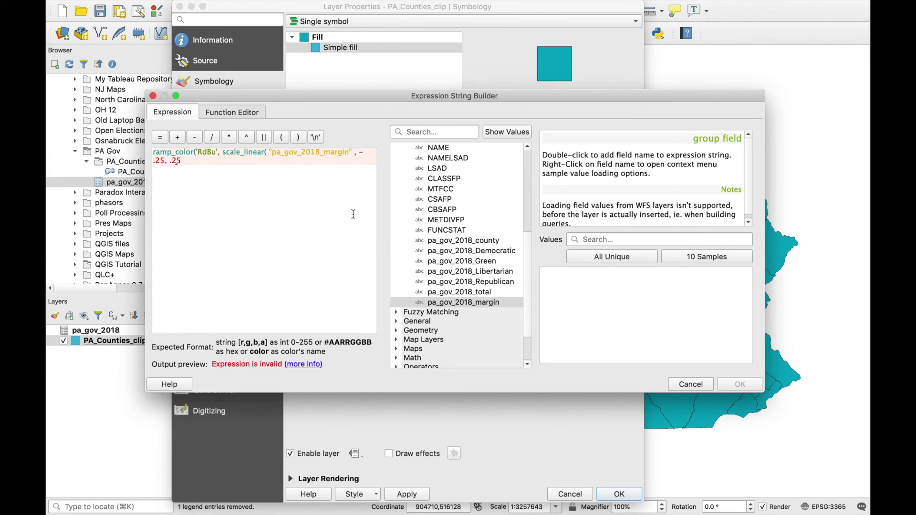
text(,)
text(0, 1)))
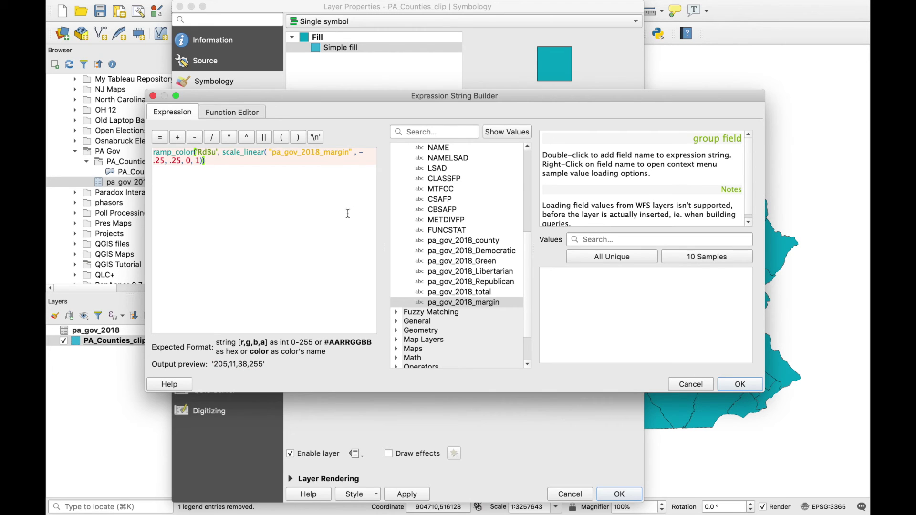
click(738, 382)
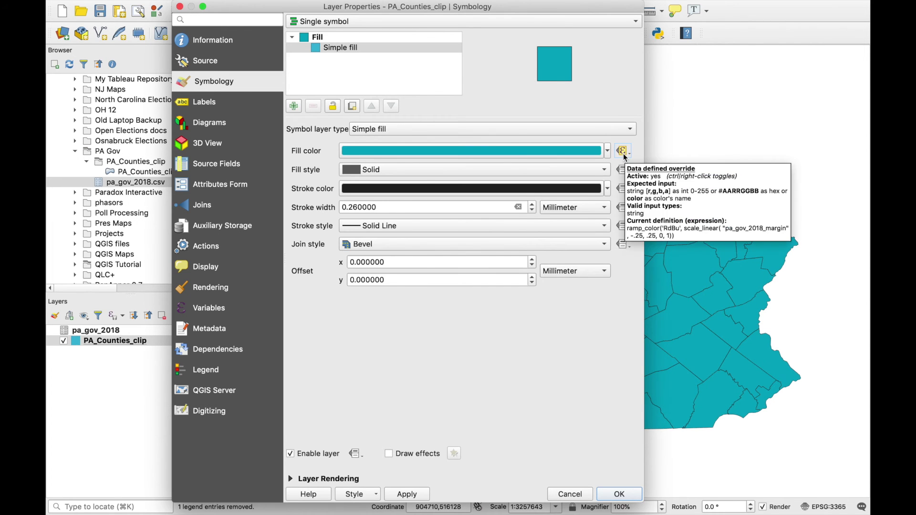
click(618, 494)
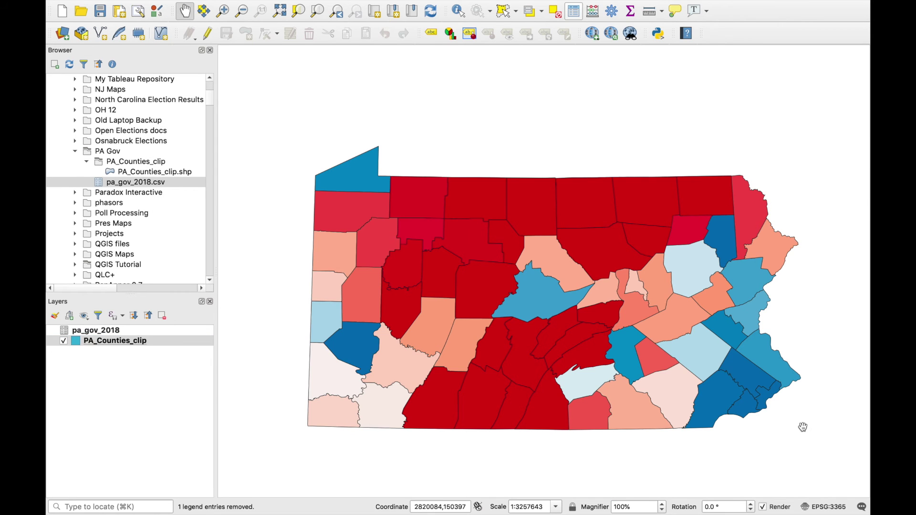
drag(802, 426, 767, 401)
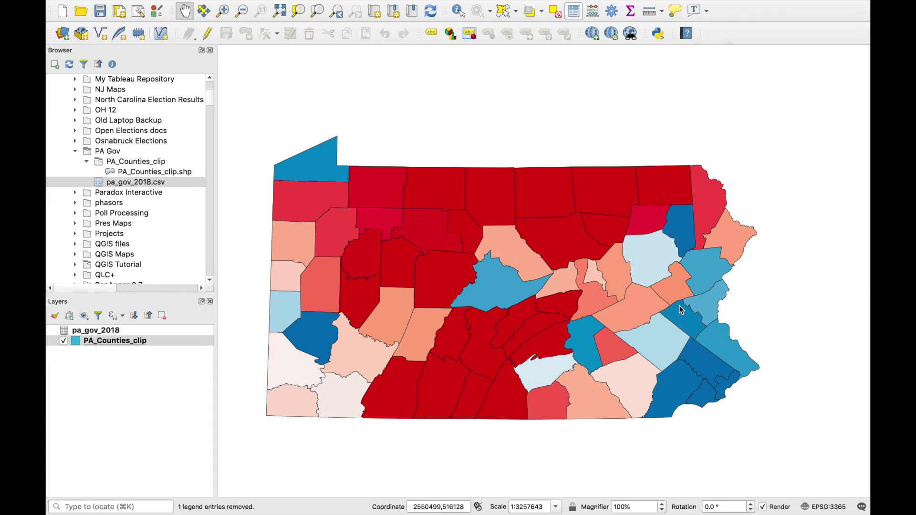
Create a new print layout titled "pa gov 18" for the county results map.
mouse_move(333, 5)
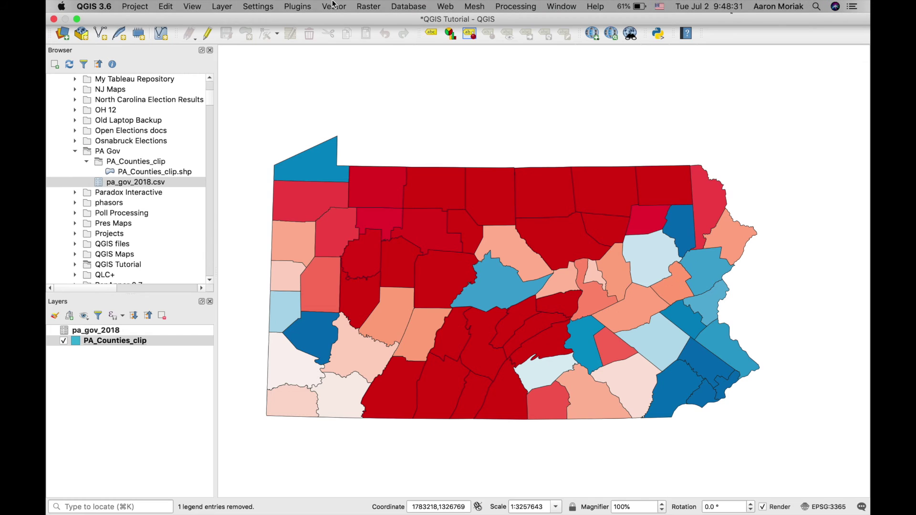
click(135, 7)
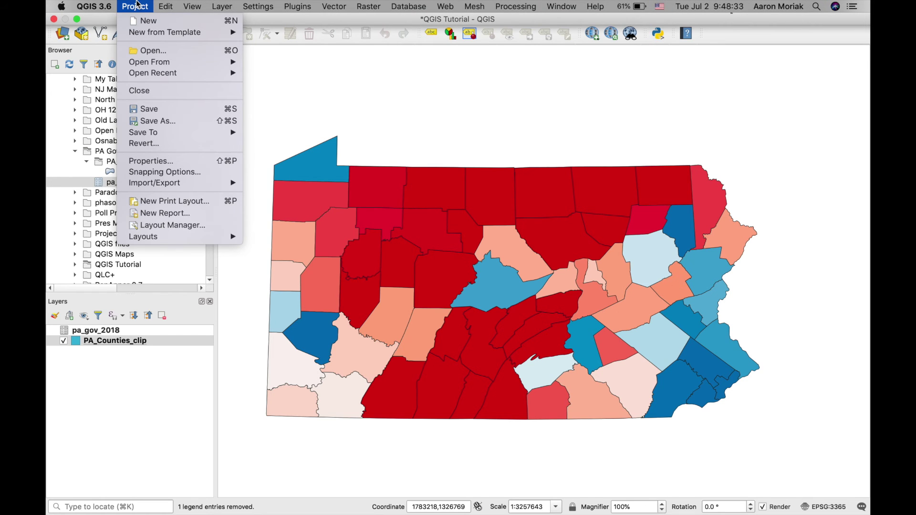
mouse_move(203, 184)
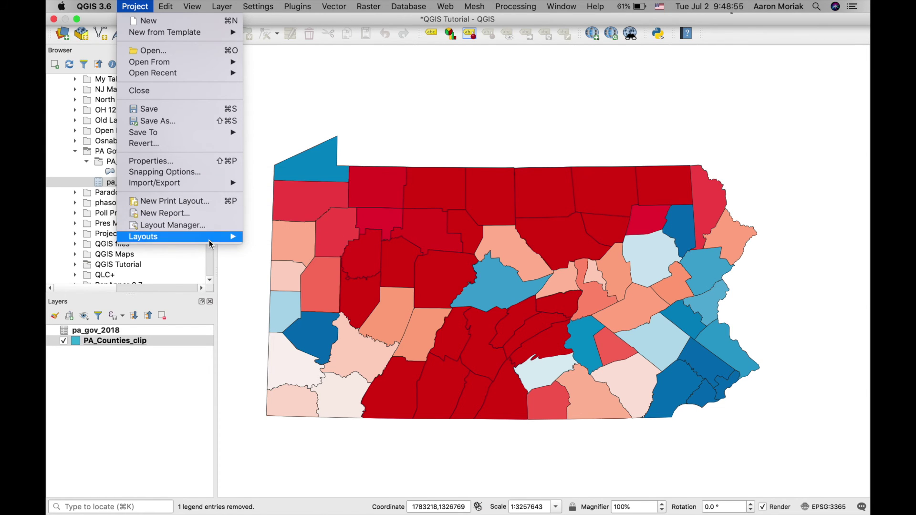
click(202, 205)
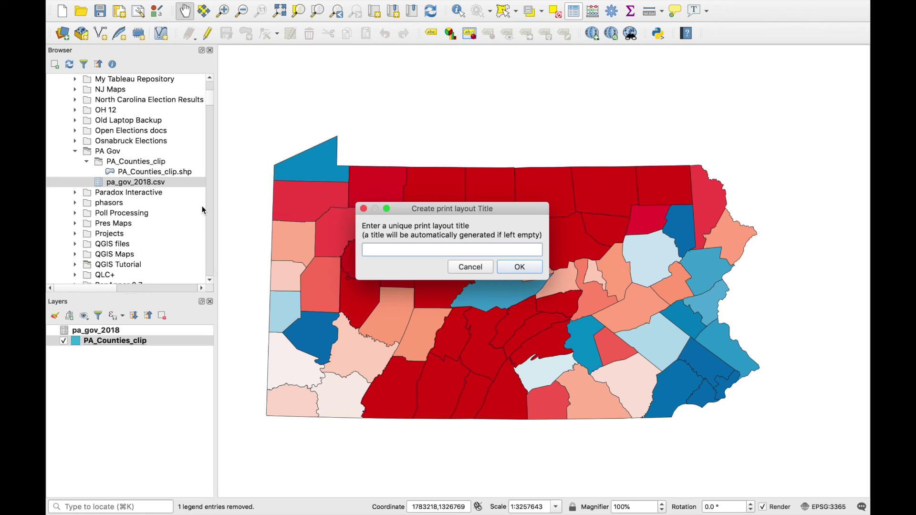
text(pa gov 18)
click(519, 266)
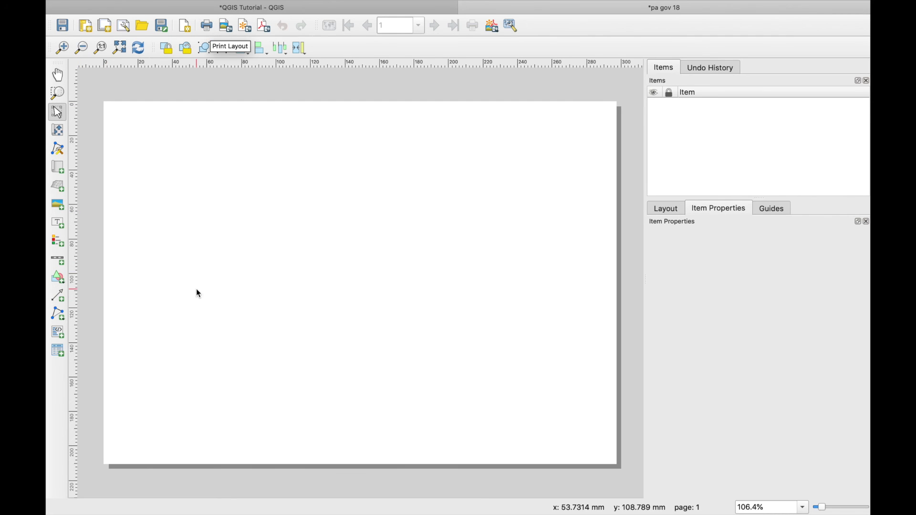
Add a map of the counties to the layout and resize its frame to fill the whole page.
click(58, 168)
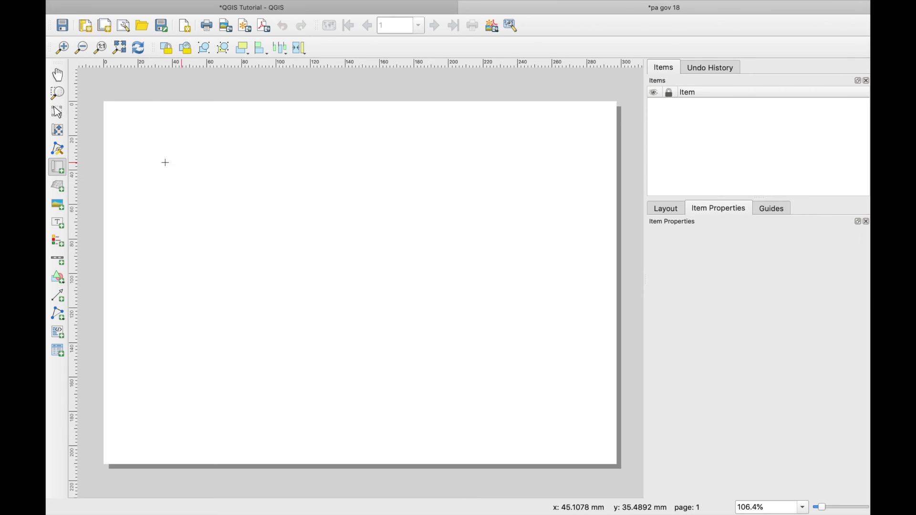
drag(182, 170, 548, 420)
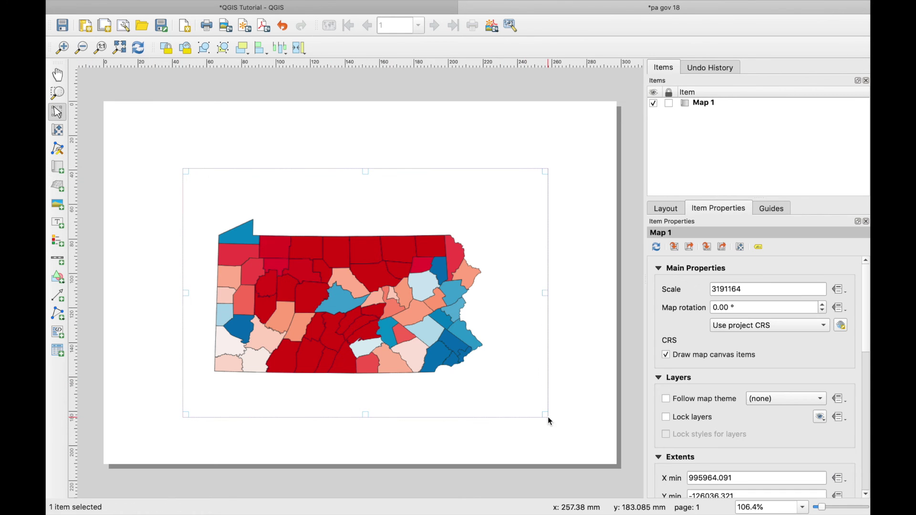
drag(412, 282, 333, 213)
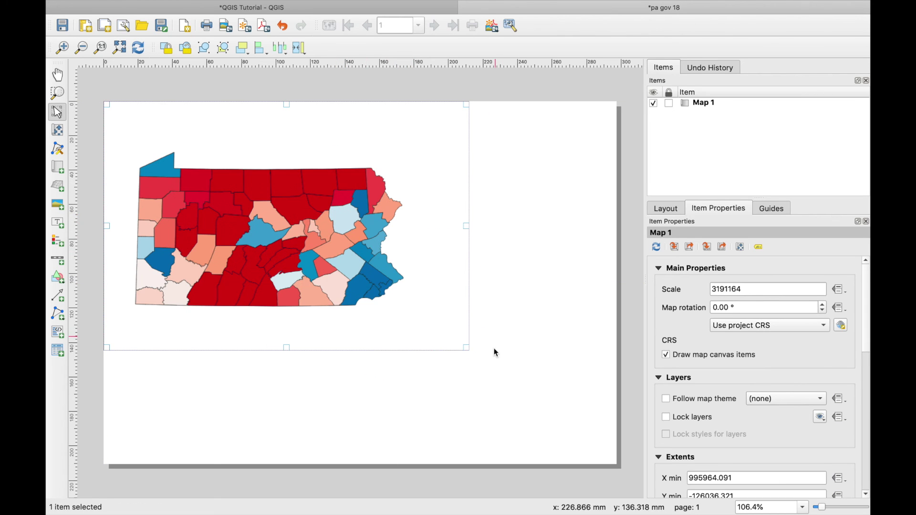
drag(466, 345, 615, 462)
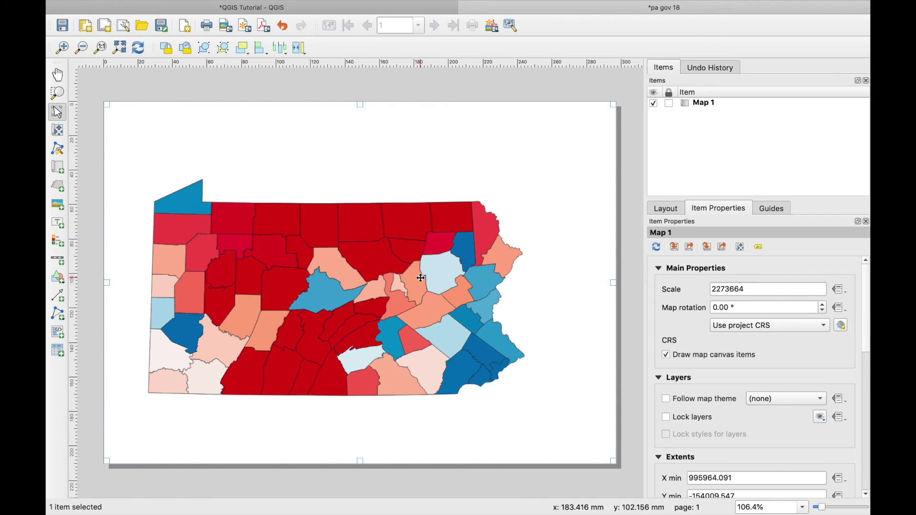
Shift the map content down and right inside its frame and set the map scale to 2073664.
click(61, 133)
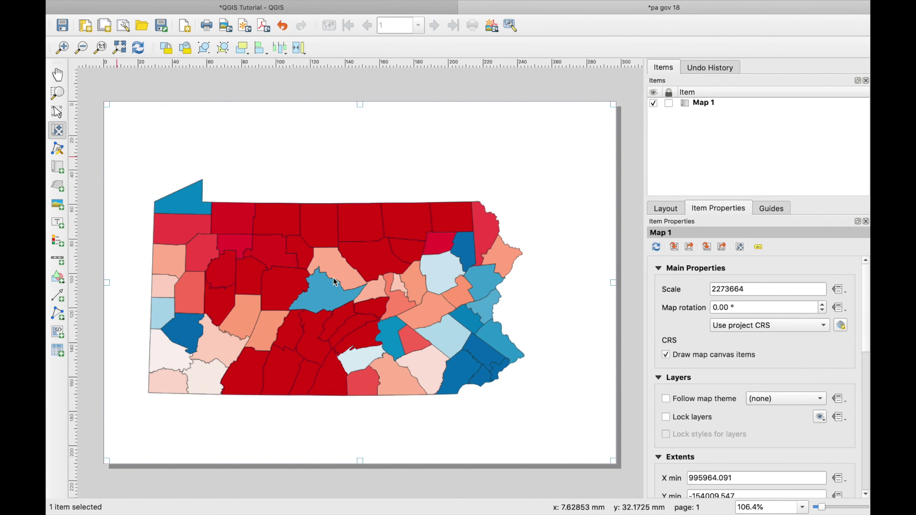
drag(310, 302, 330, 336)
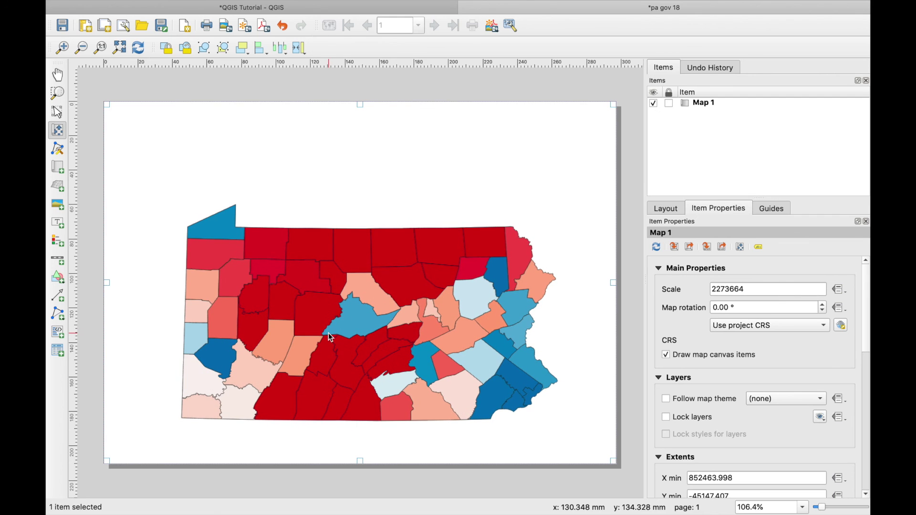
click(714, 289)
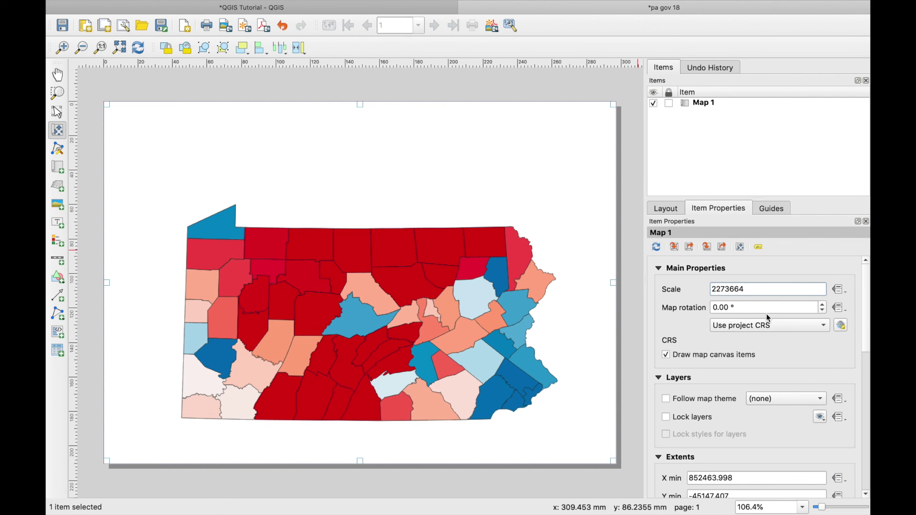
key(BackSpace)
text(0)
key(Return)
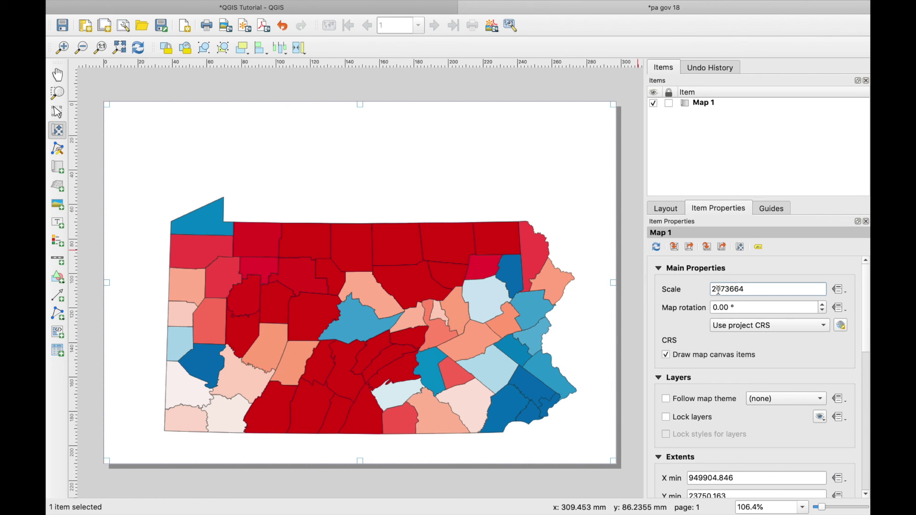
Enlarge the map to a scale of 1773664 and reposition the state within the page, leaving room above it for a title.
key(BackSpace)
text(1)
key(BackSpace)
text(7)
key(Return)
mouse_move(439, 360)
mouse_down()
mouse_move(432, 345)
mouse_move(430, 355)
mouse_up()
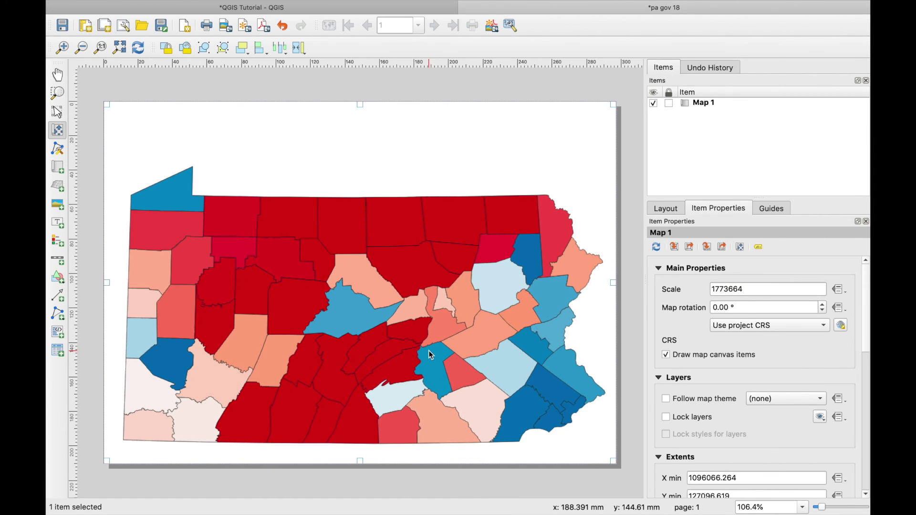
key(v)
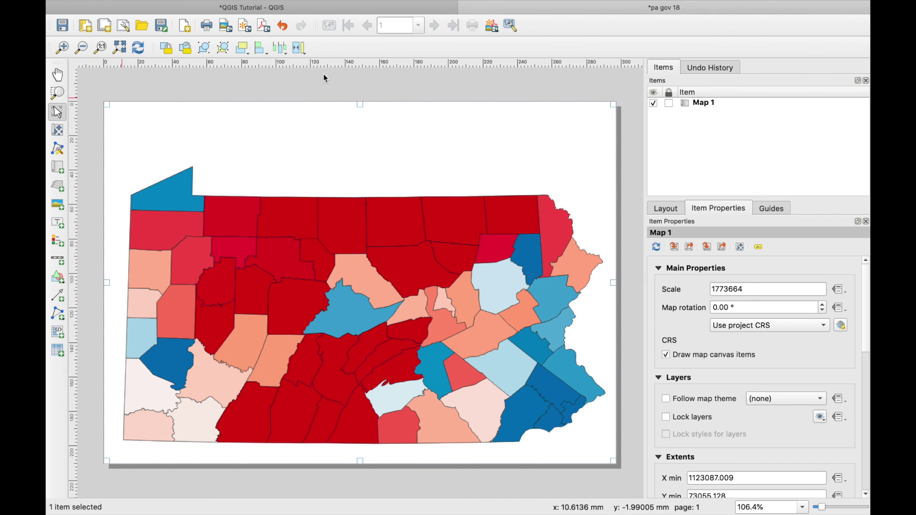
click(506, 91)
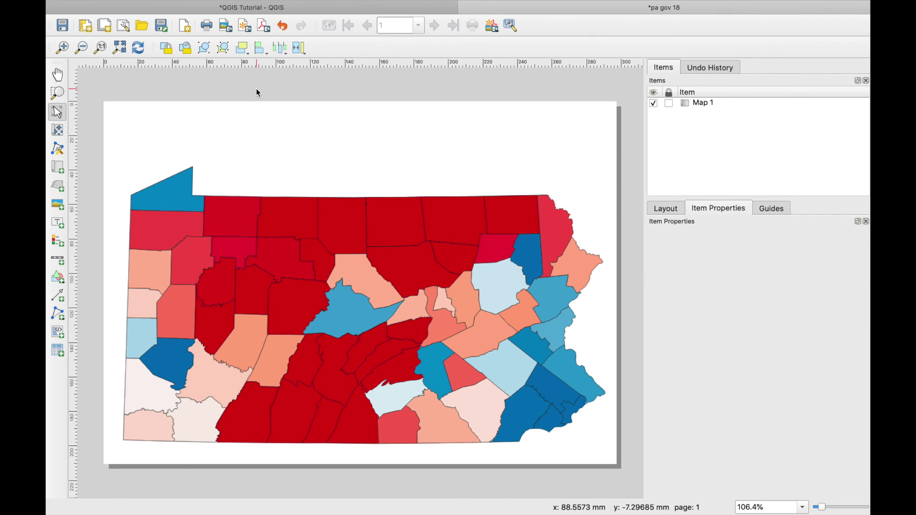
Add a wide label above the state and replace its placeholder text with "PA GOV 2018".
click(57, 222)
drag(235, 118, 485, 169)
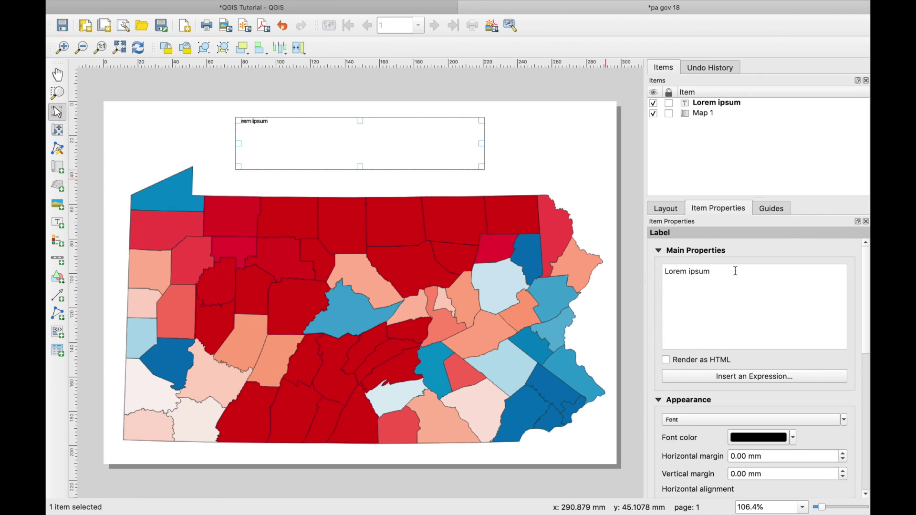
drag(725, 271, 666, 272)
key(BackSpace)
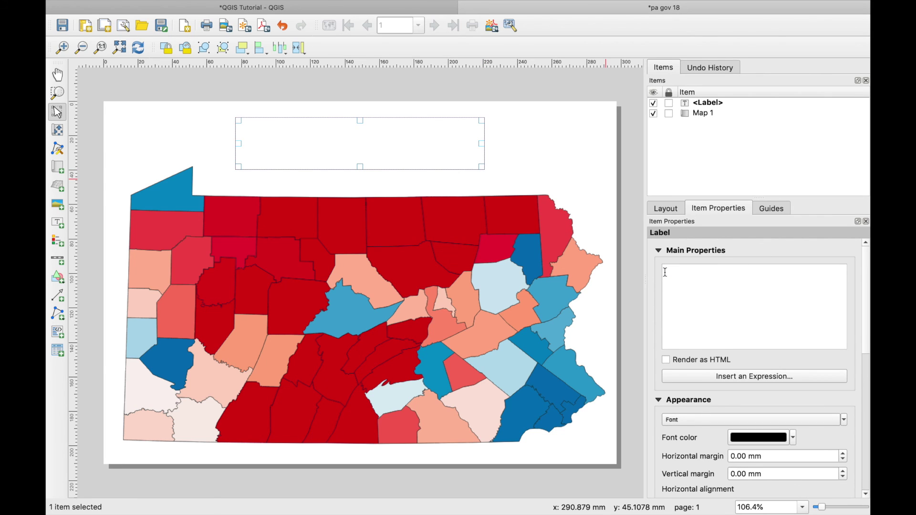
text(PA GOV 2018)
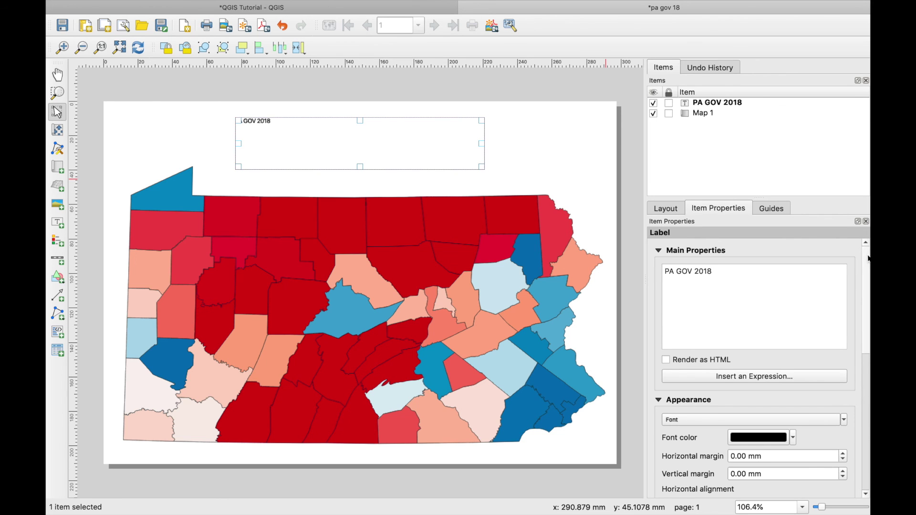
Align the title label's text to Center horizontally and Middle vertically.
scroll(868, 258, down, 5)
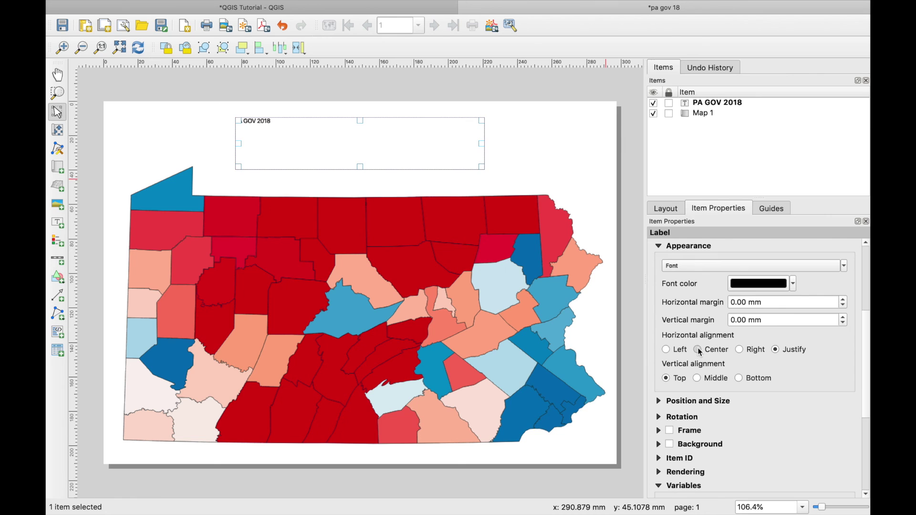
click(698, 351)
click(701, 379)
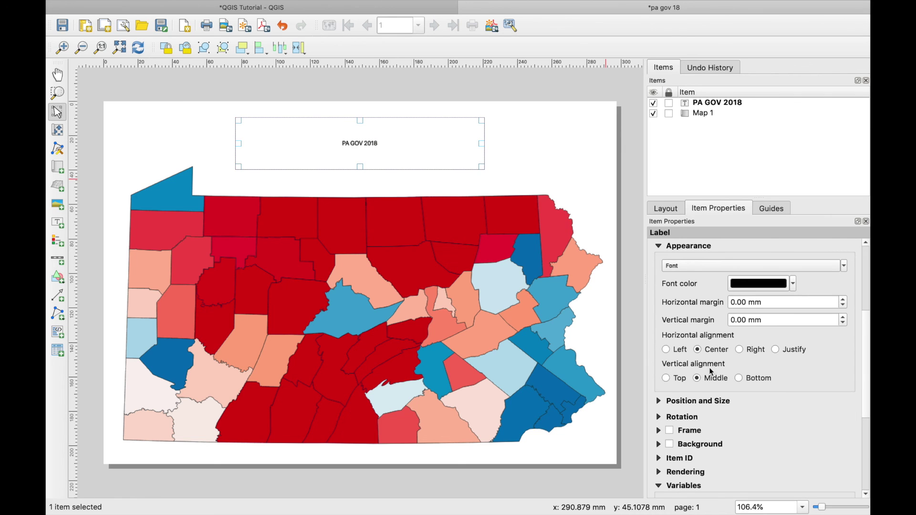
Set the title label's font to Georgia Regular at size 36 and enable a frame around the label.
click(703, 266)
key(Down)
key(Down)
key(Down)
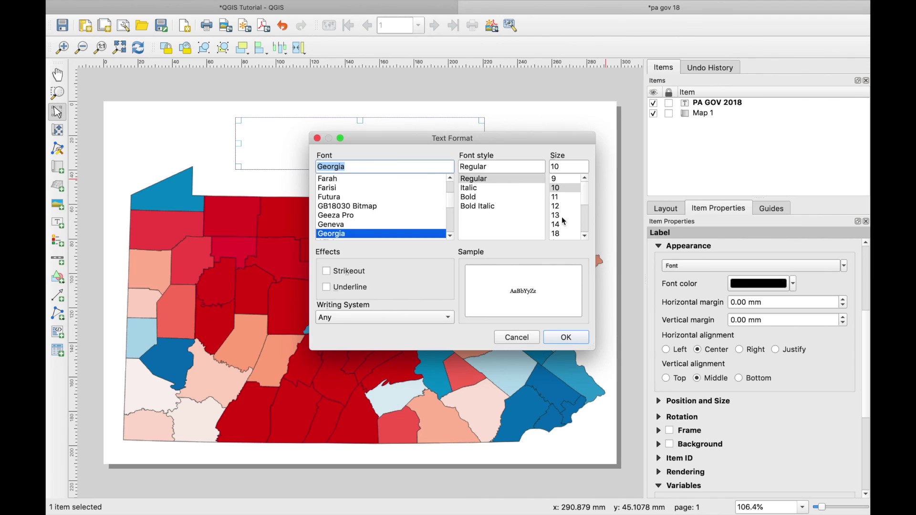
drag(584, 204, 585, 210)
click(565, 234)
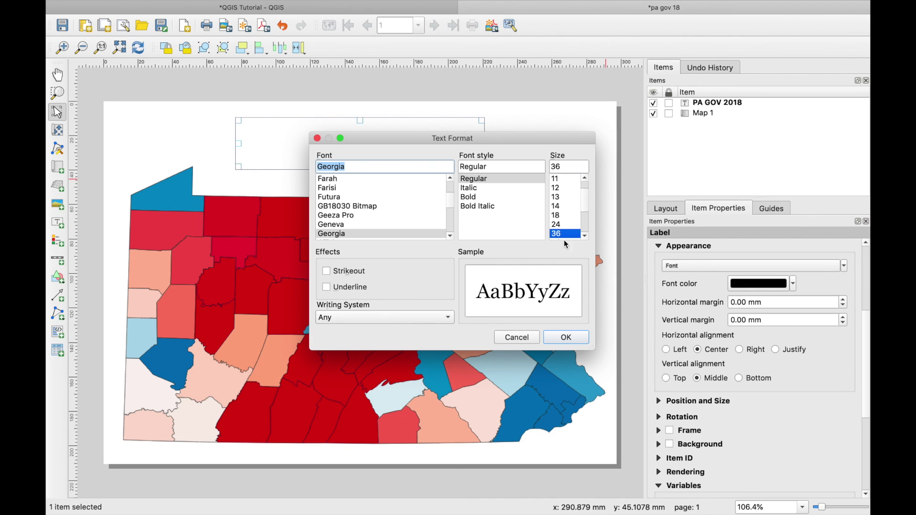
click(566, 338)
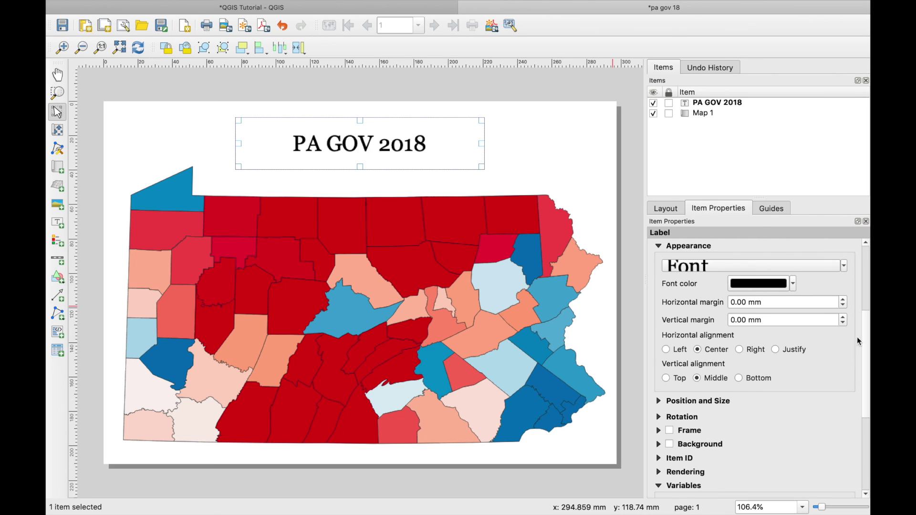
click(669, 431)
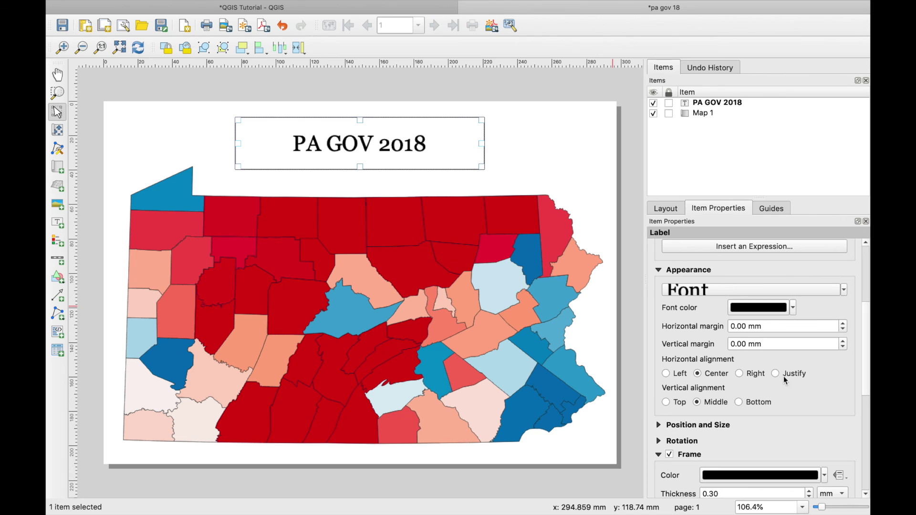
Try expanding GOV to GOVERNOR in the title label's text.
drag(868, 370, 865, 302)
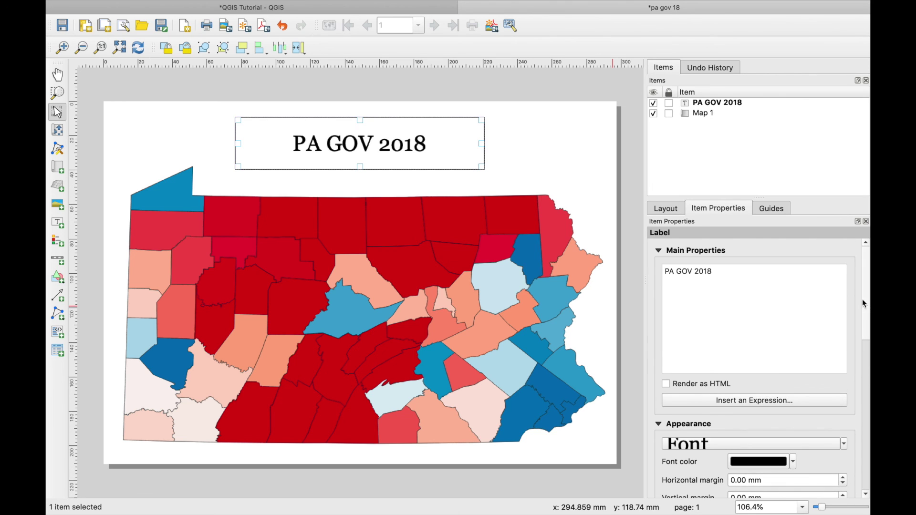
click(692, 272)
text(ERNOR)
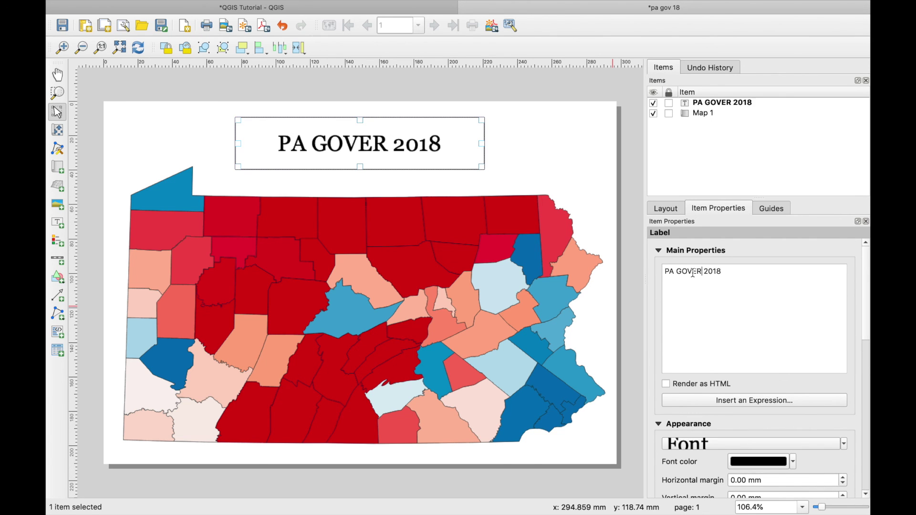
key(BackSpace)
key(BackSpace)
key(BackSpace)
key(BackSpace)
key(BackSpace)
key(BackSpace)
key(BackSpace)
key(BackSpace)
key(BackSpace)
key(BackSpace)
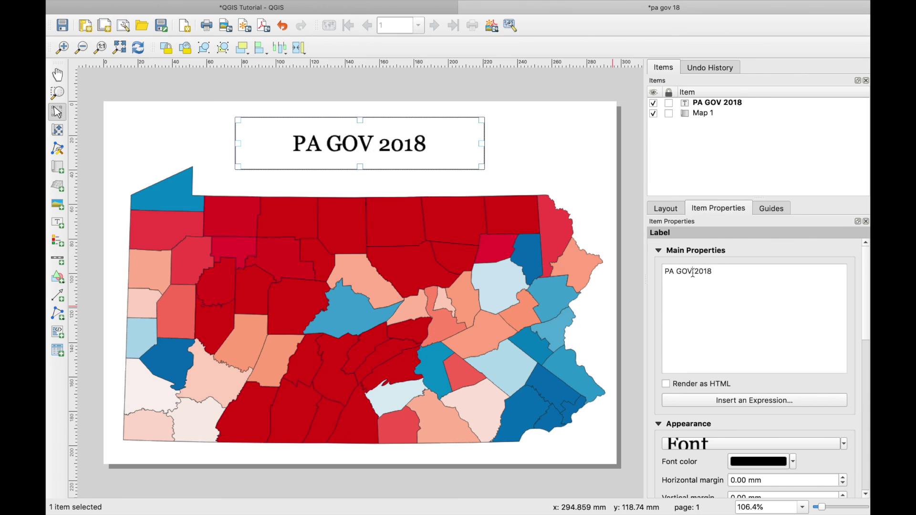